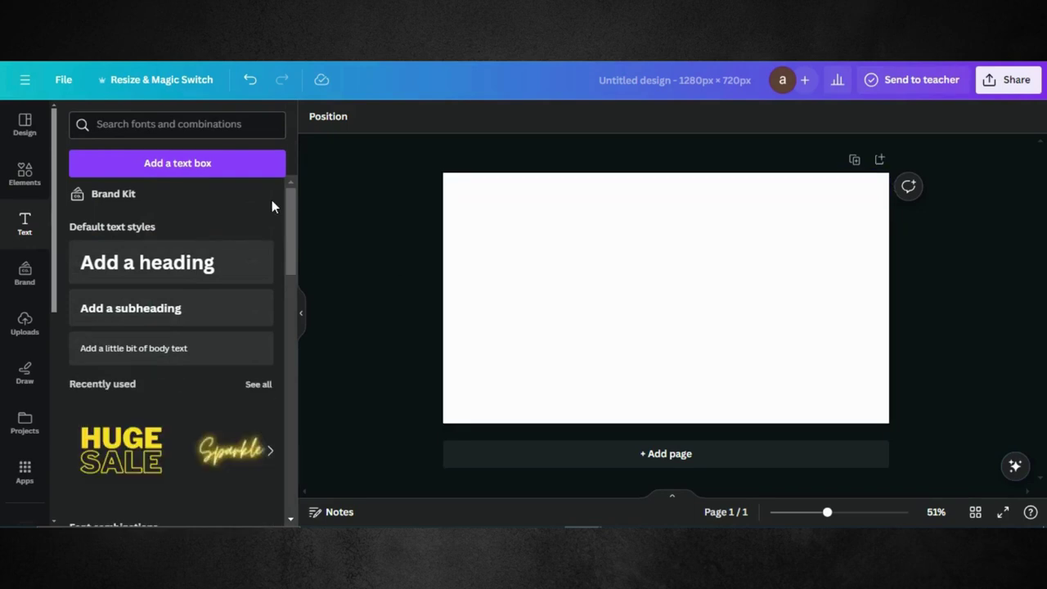
Add a heading to the blank page with the text "Canva Tutorial"
left_click(206, 269)
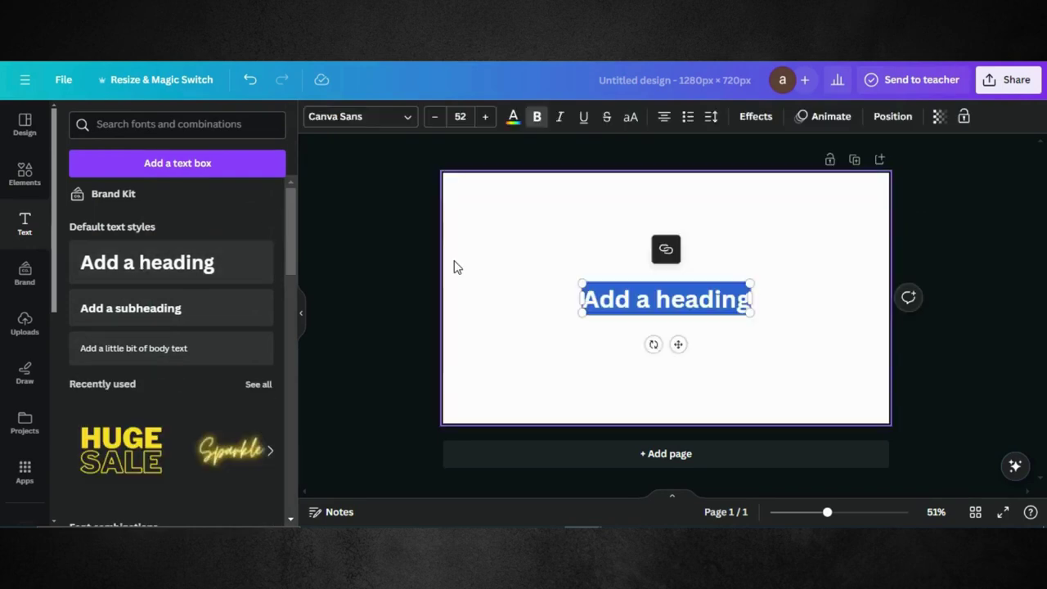
type("Ca")
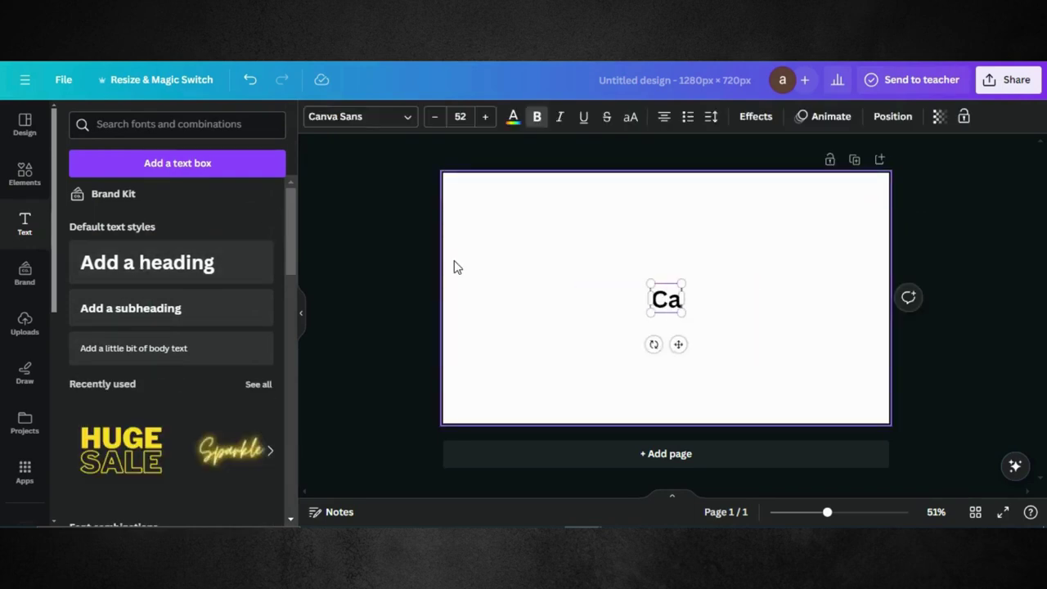
type("nva T")
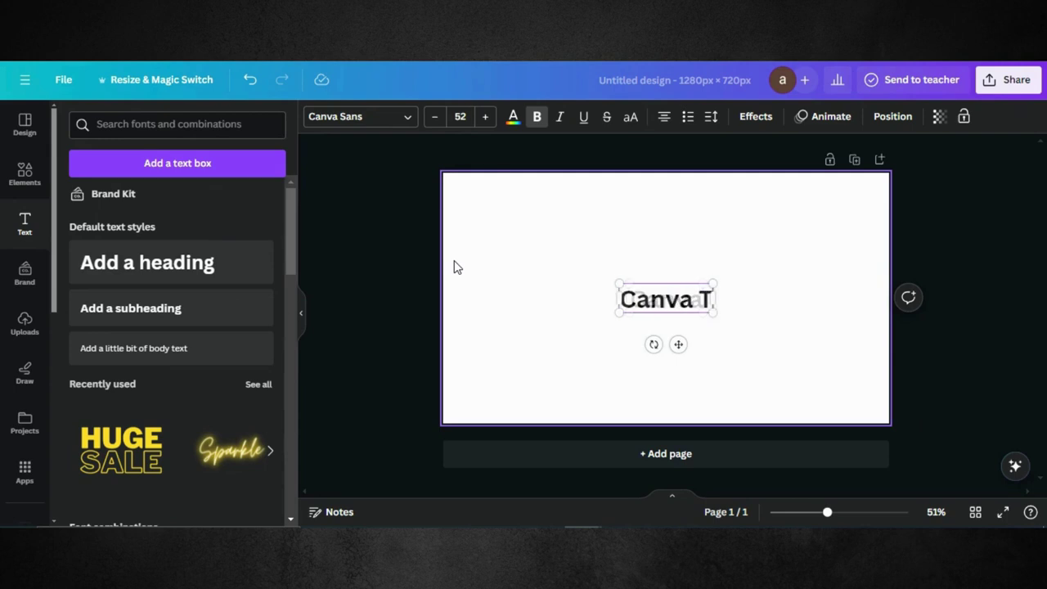
type("utorial")
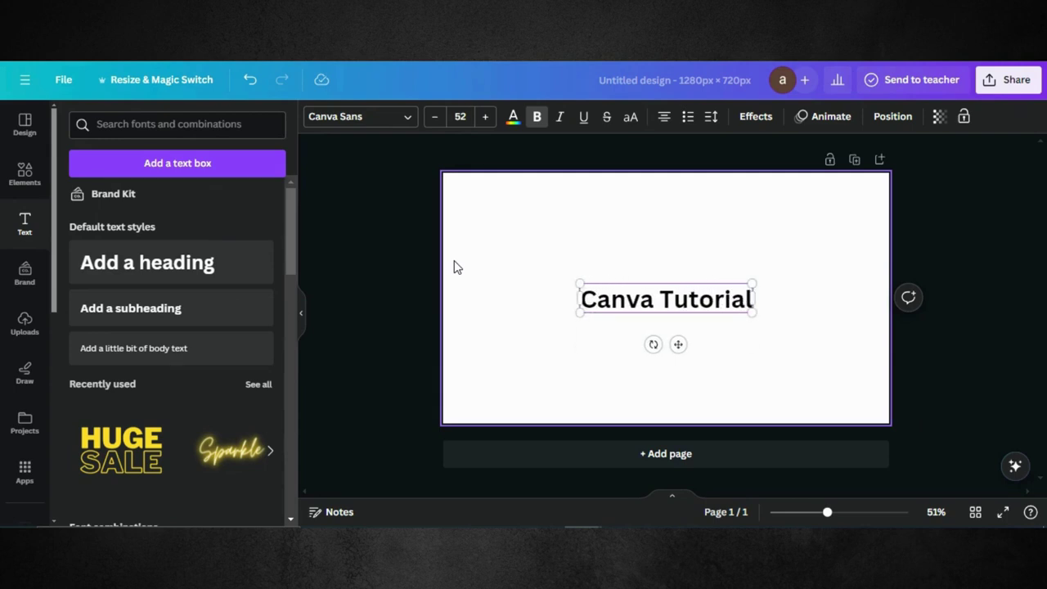
key("Return")
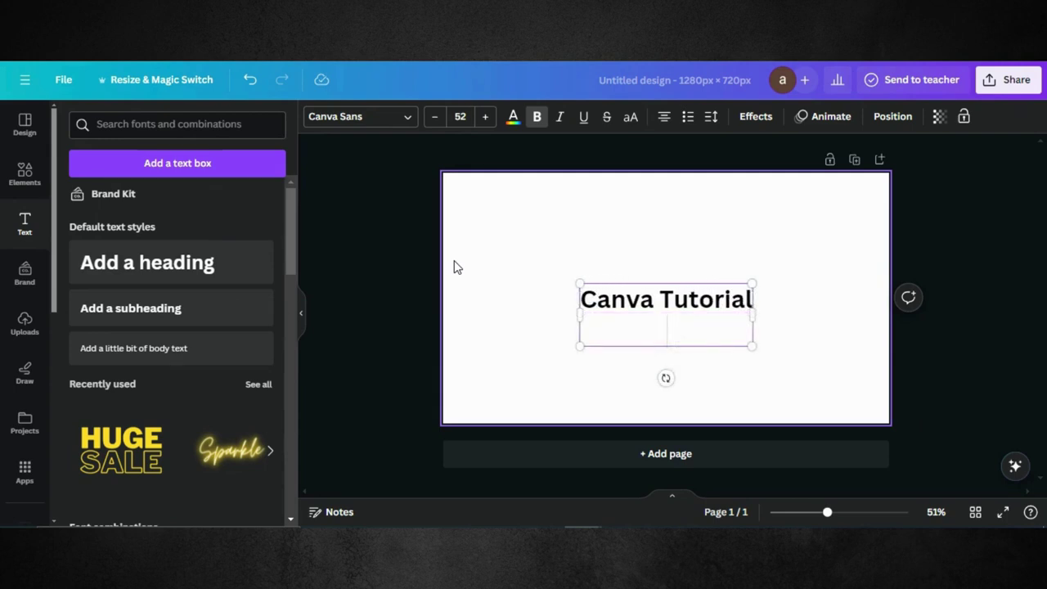
key("BackSpace")
left_click(793, 291)
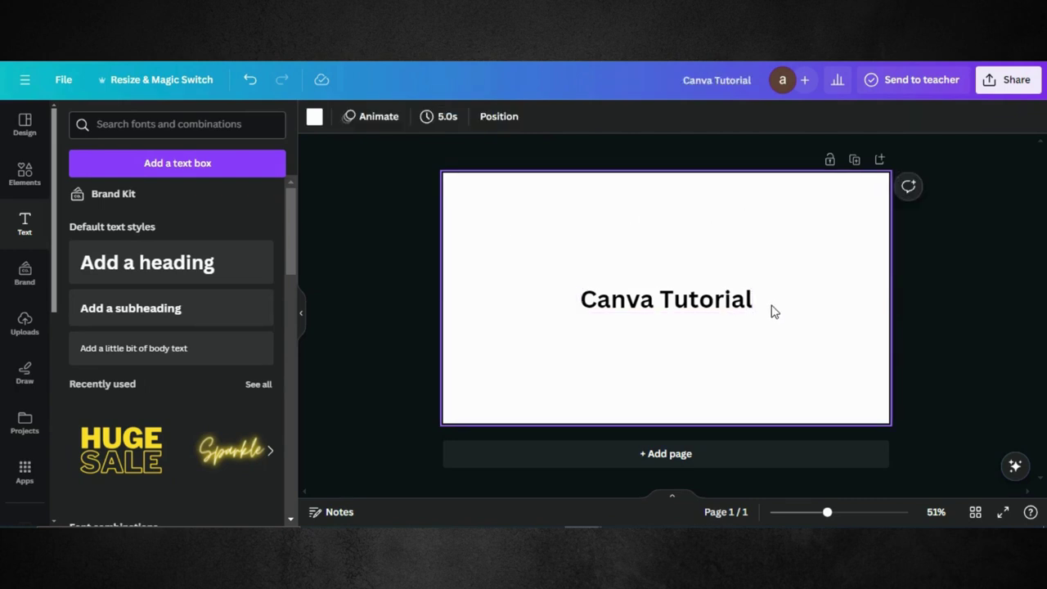
Set the "Canva Tutorial" heading's font size to 80 and move it slightly up to the middle of the page
left_click(740, 300)
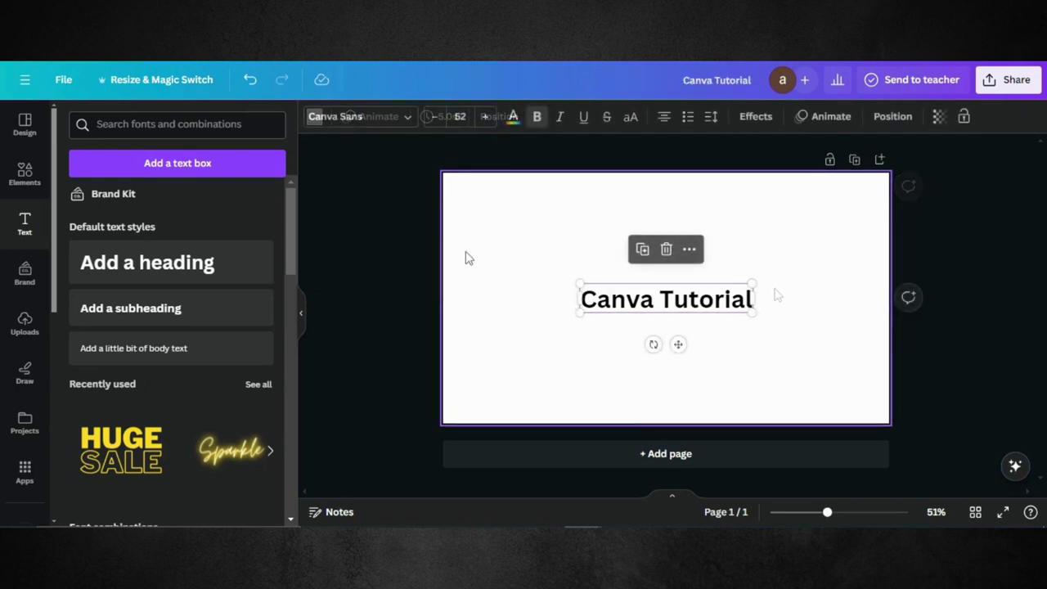
left_click(453, 117)
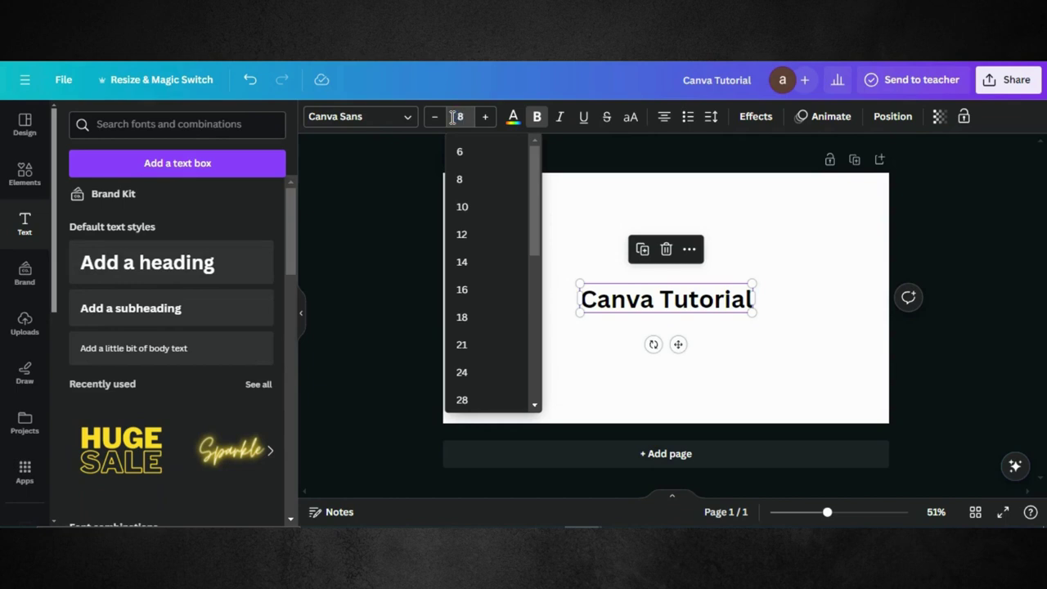
key("Return")
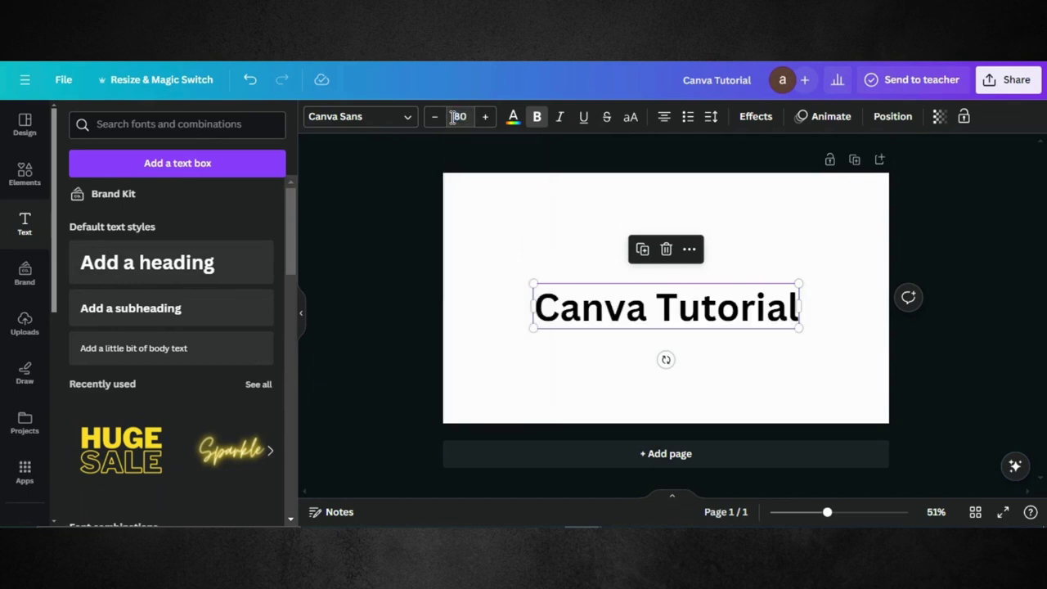
left_click(381, 270)
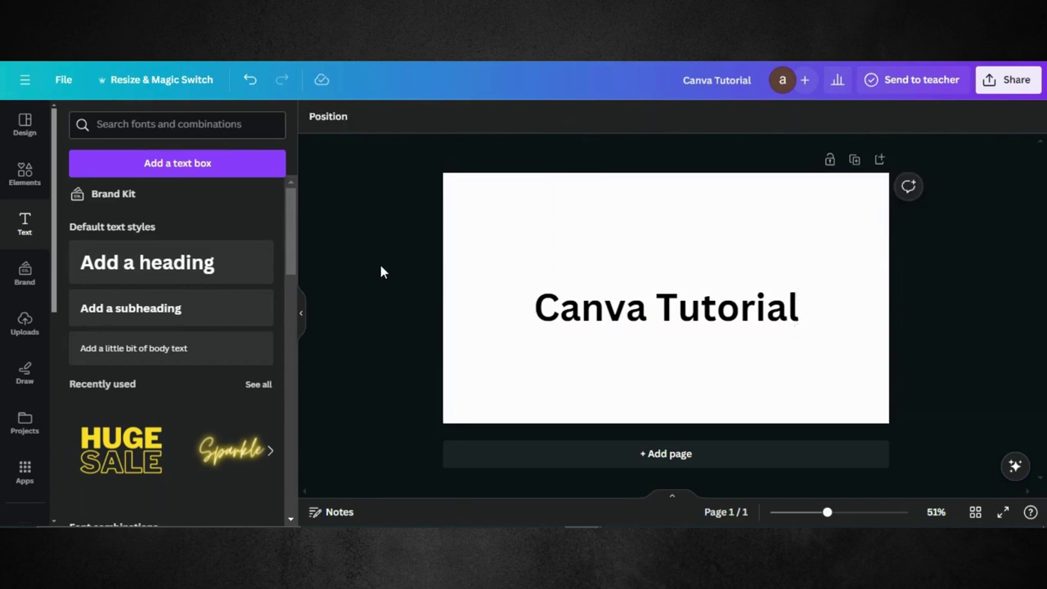
left_click_drag(557, 310, 558, 302)
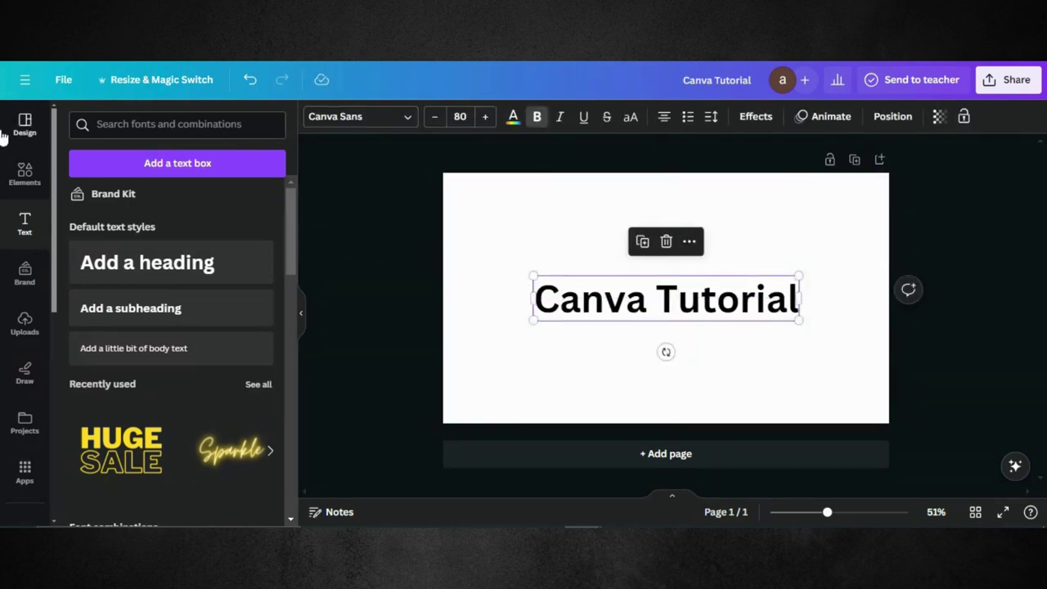
Add a square shape to the page and place it over the first letters of the heading
left_click(24, 173)
left_click(88, 323)
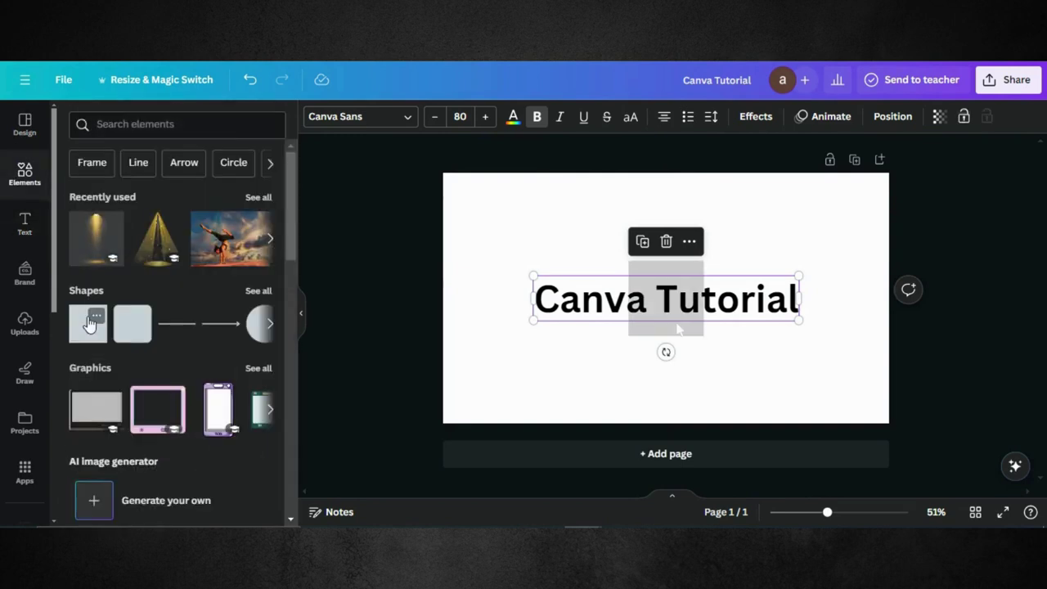
left_click_drag(665, 337, 572, 323)
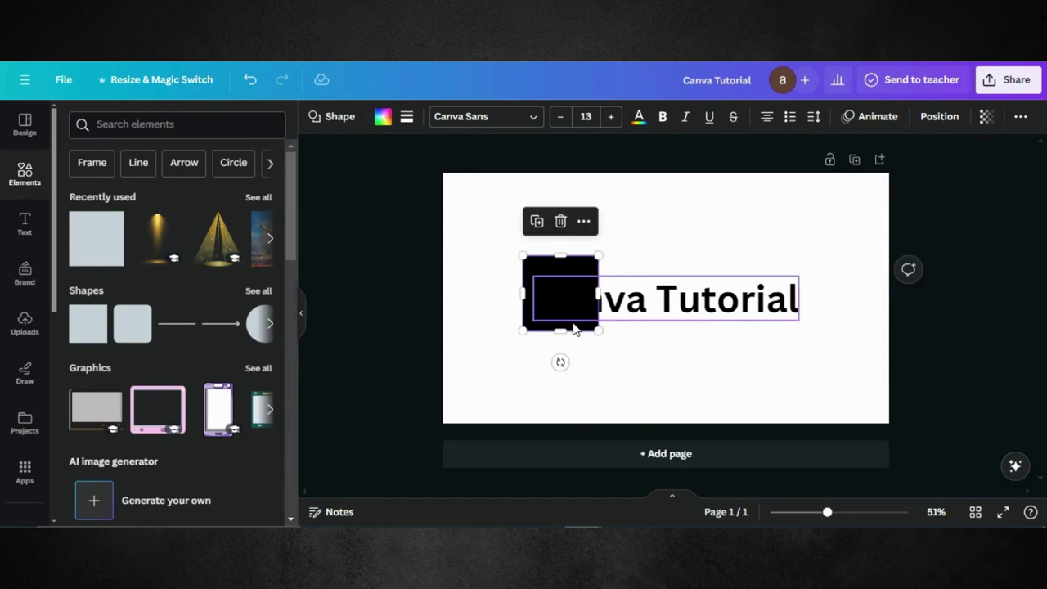
Fill the square with the black-to-grey gradient and bring it forward in front of the heading
left_click(383, 120)
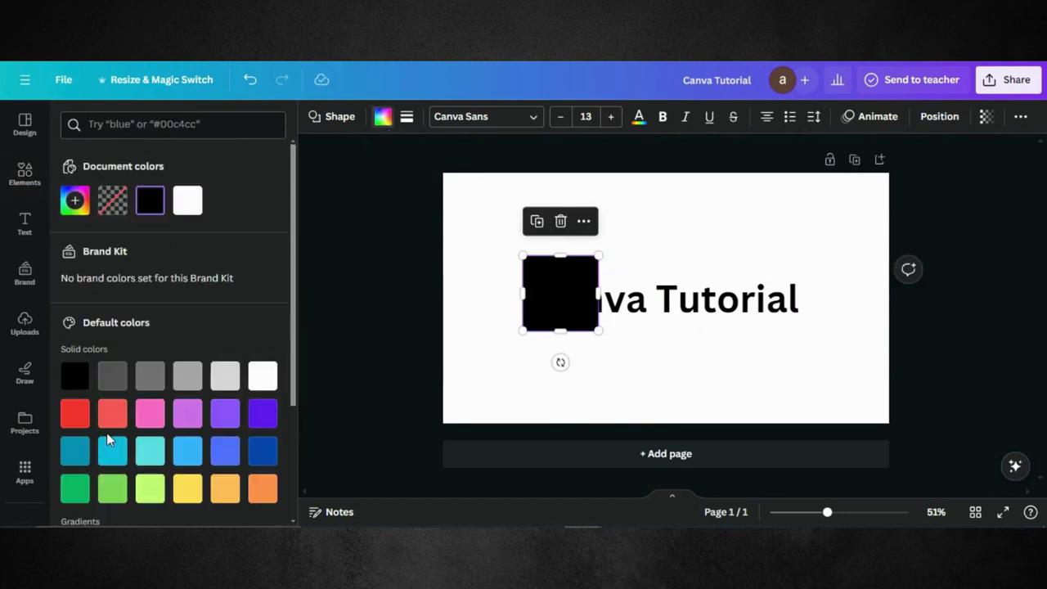
scroll(106, 438, "down", 3)
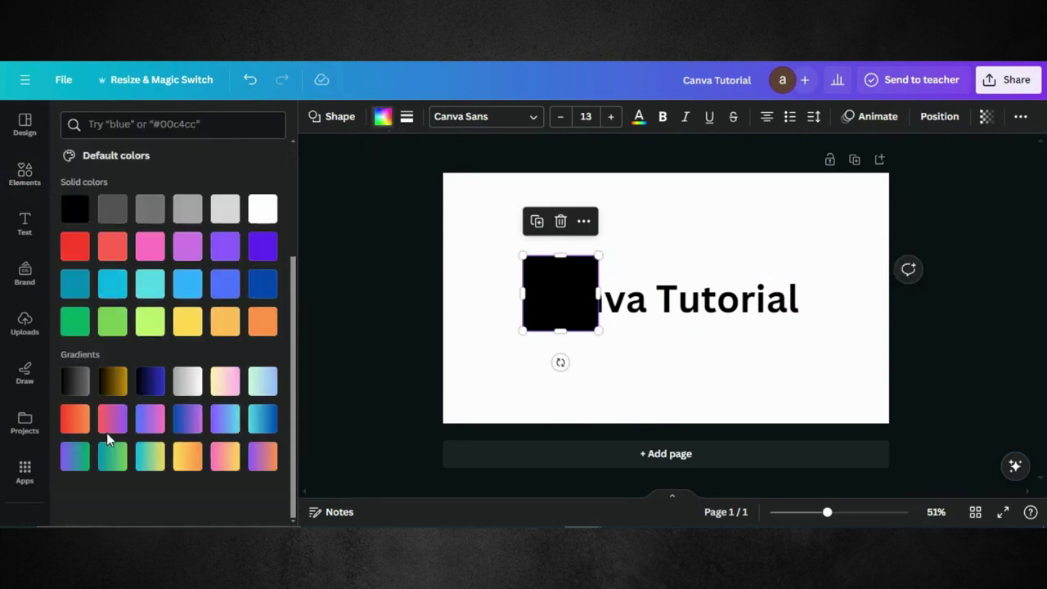
left_click(84, 387)
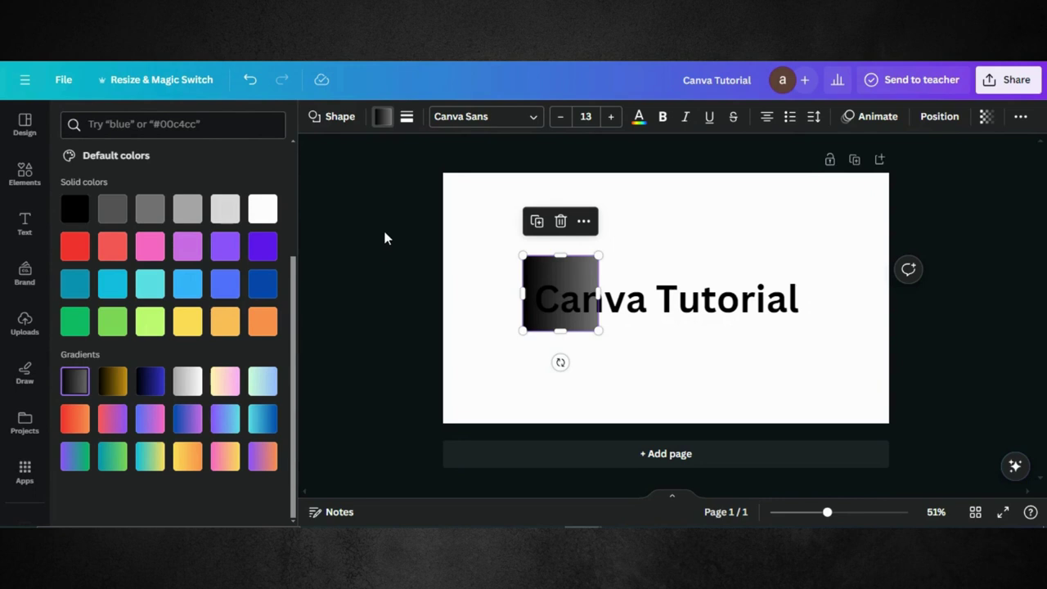
right_click(564, 295)
mouse_move(583, 287)
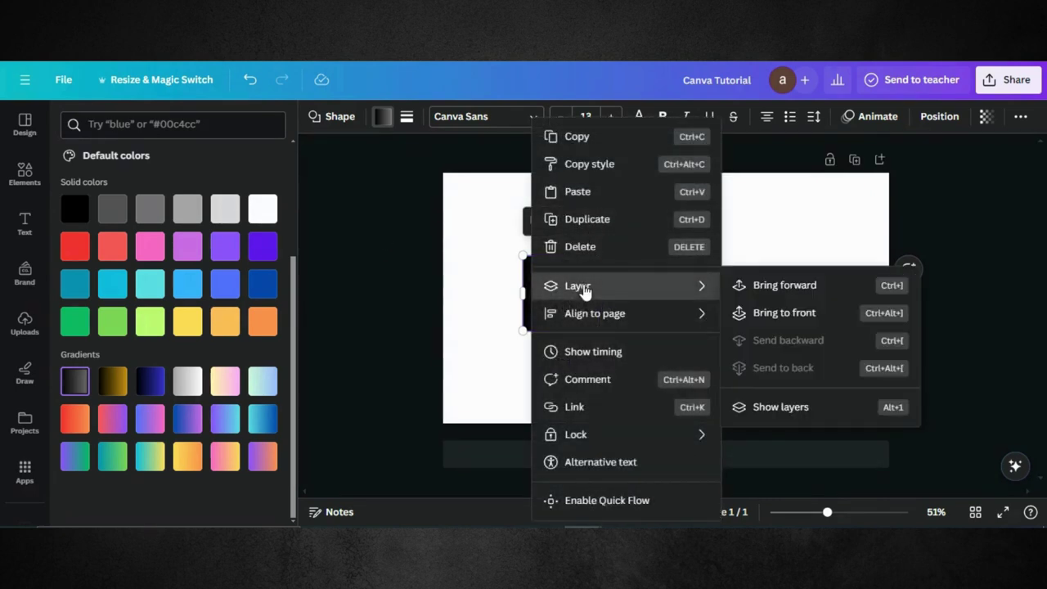
left_click(761, 292)
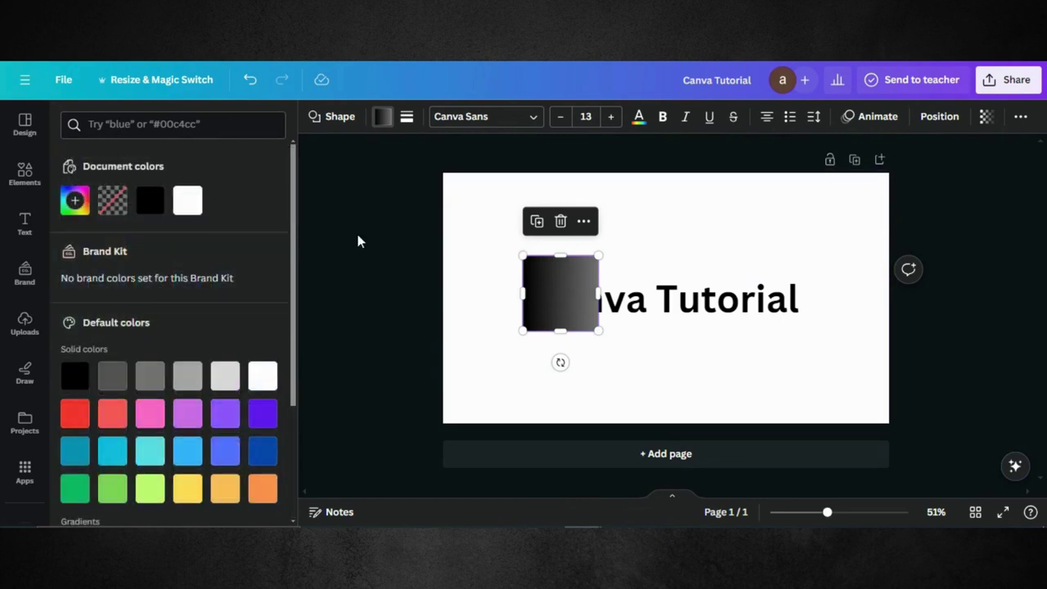
key("Escape")
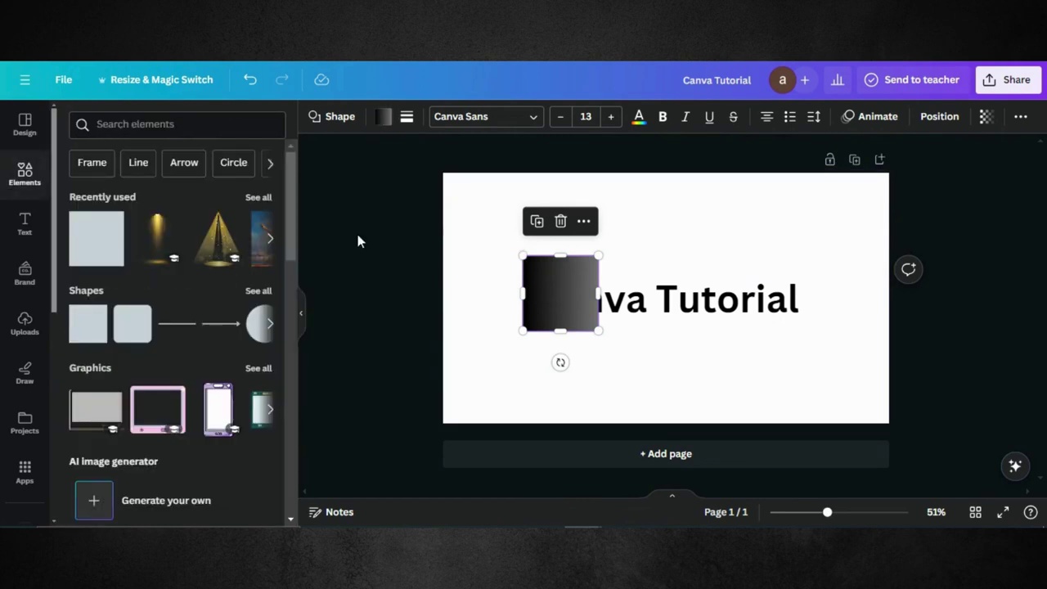
Add two more colours to the square's gradient and set the first colour, black, to 0% opacity
left_click(380, 123)
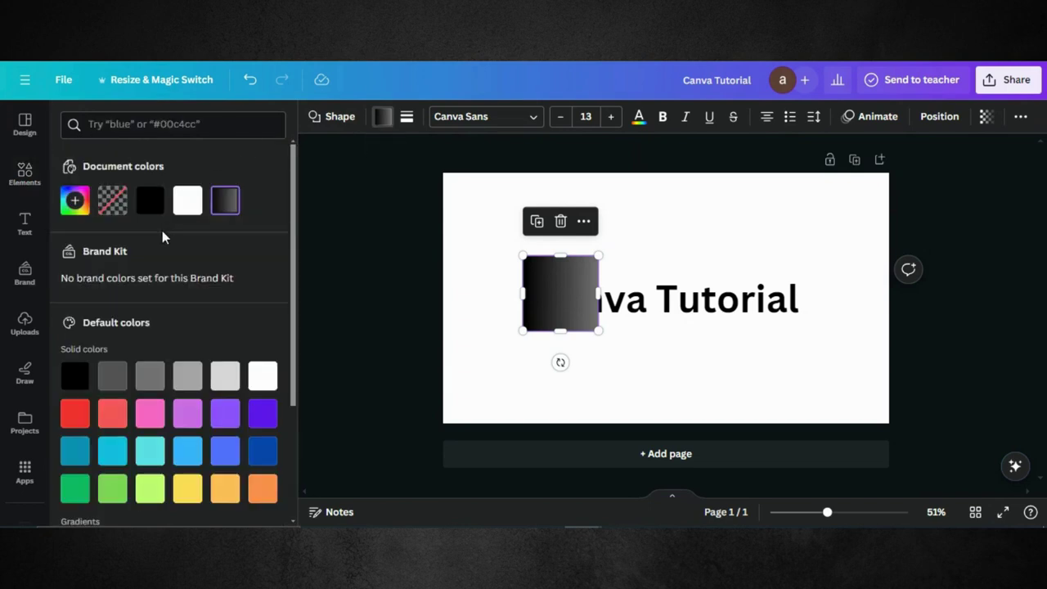
left_click(225, 200)
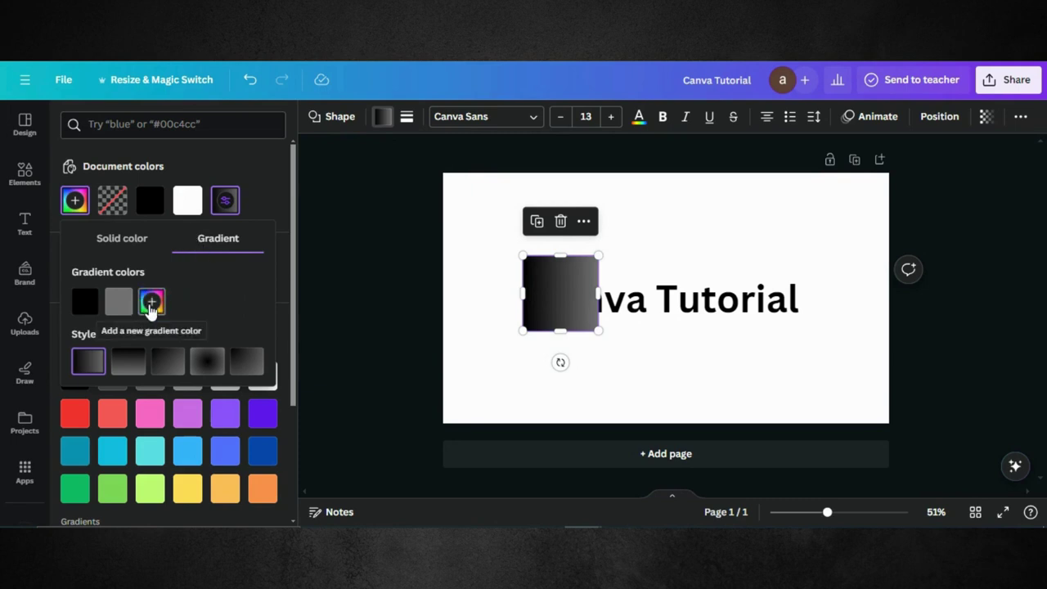
left_click(150, 304)
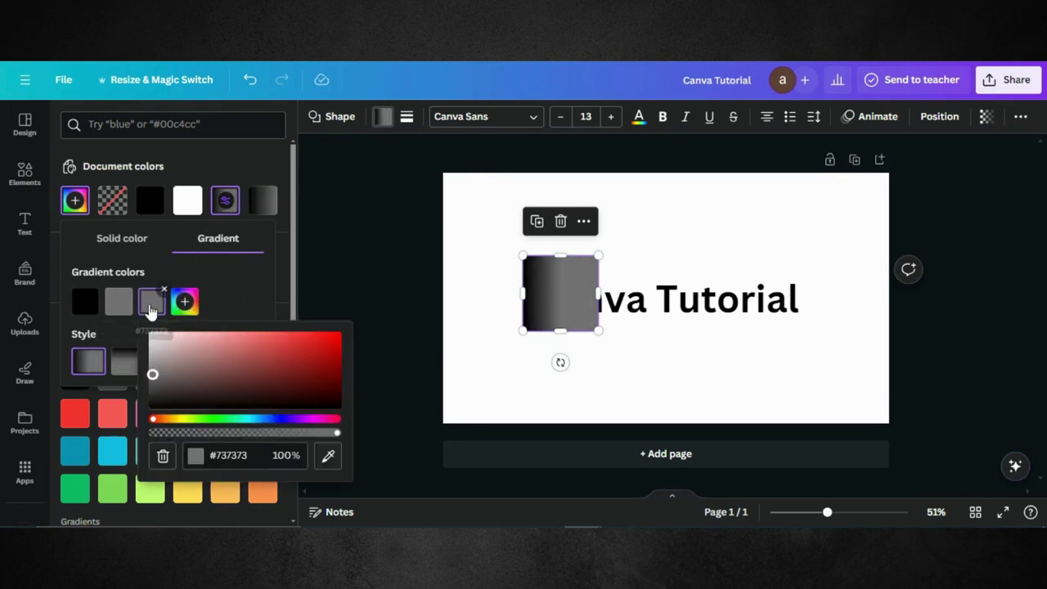
left_click(182, 303)
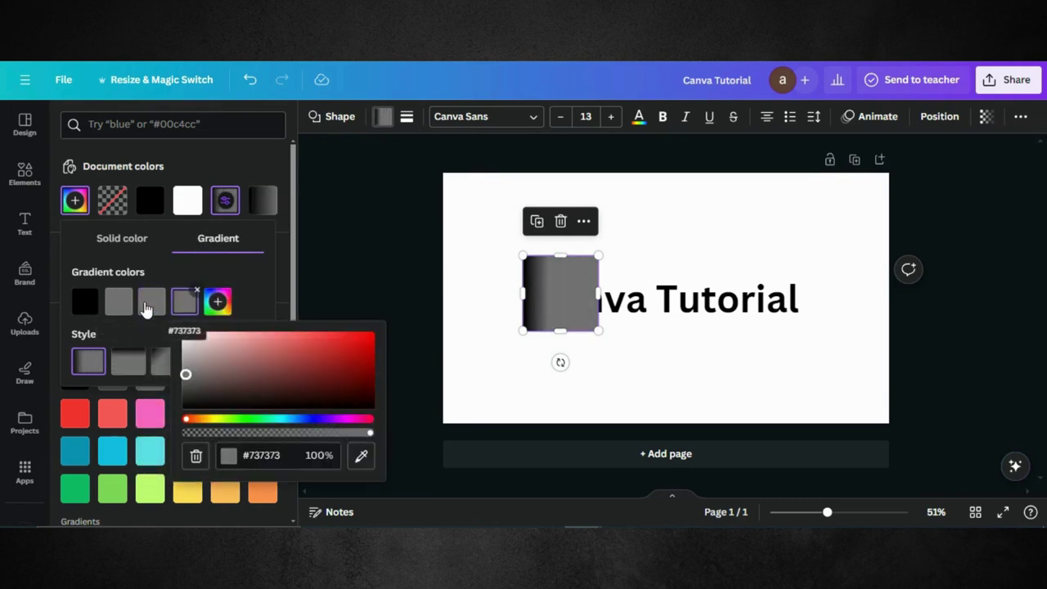
left_click(84, 301)
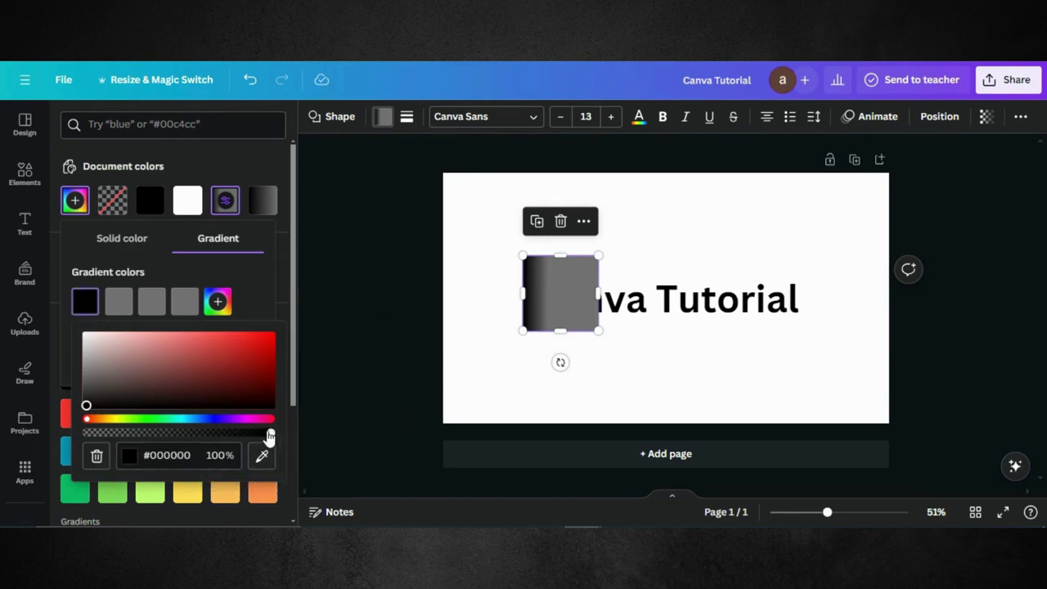
left_click_drag(270, 437, 58, 435)
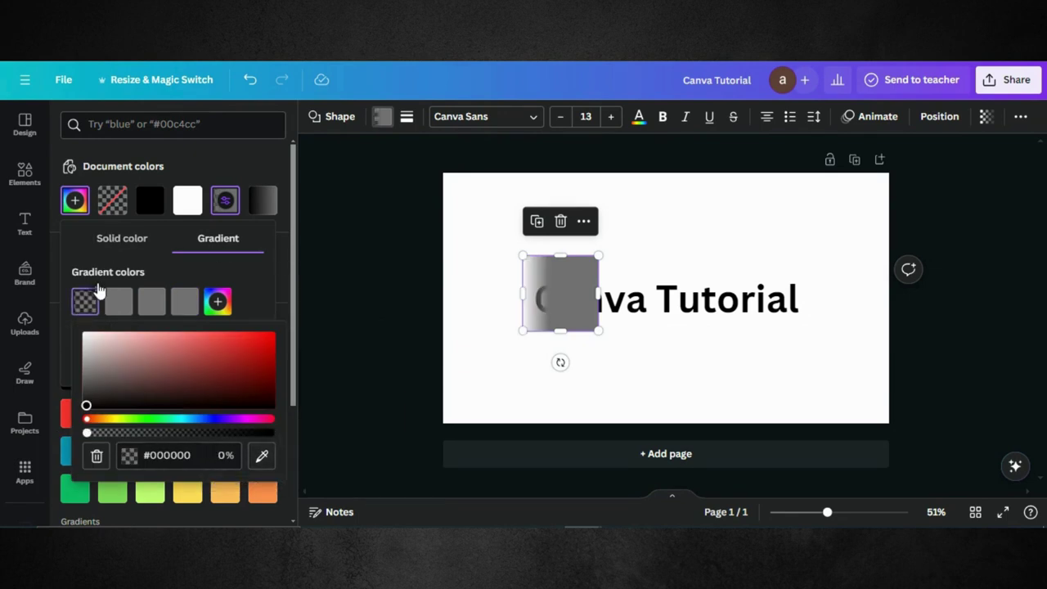
Change the three grey gradient colours to near-black, about #171616, #100F0F and #191818, and apply the centred radial gradient style
mouse_move(114, 310)
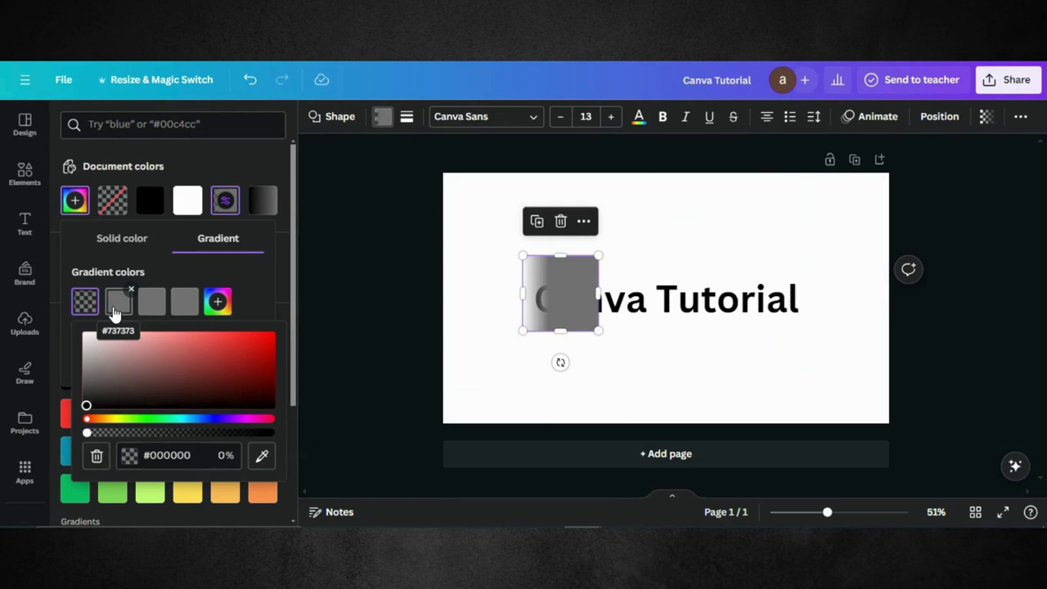
left_click(121, 309)
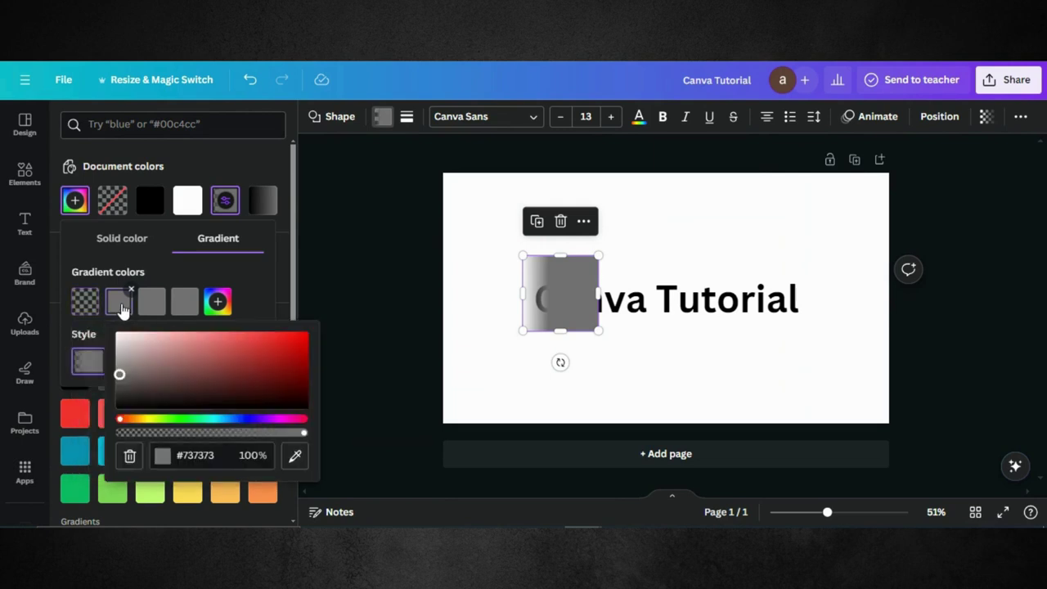
left_click(122, 406)
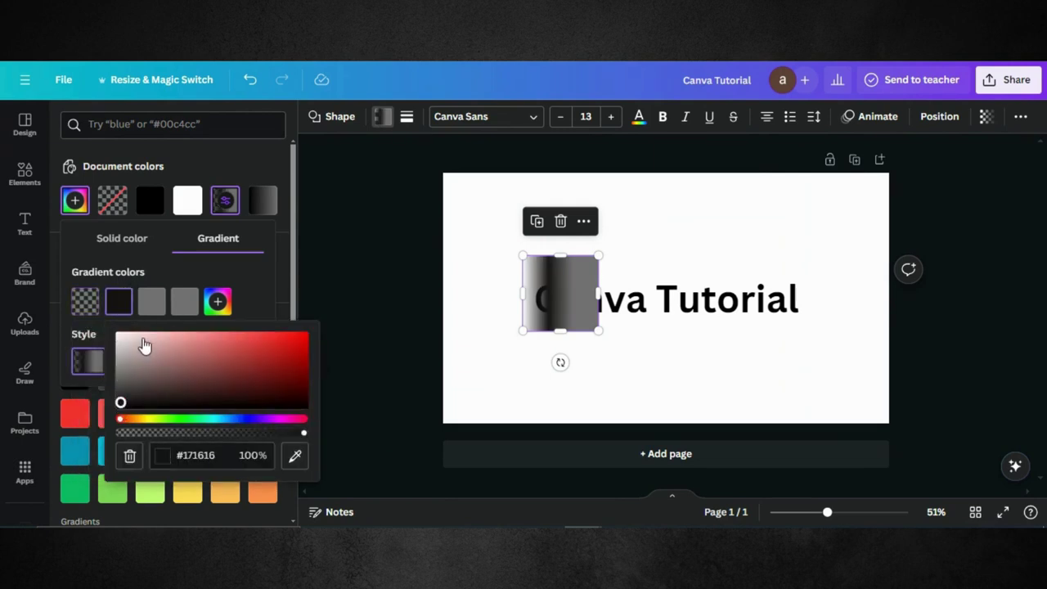
left_click(151, 300)
left_click(156, 407)
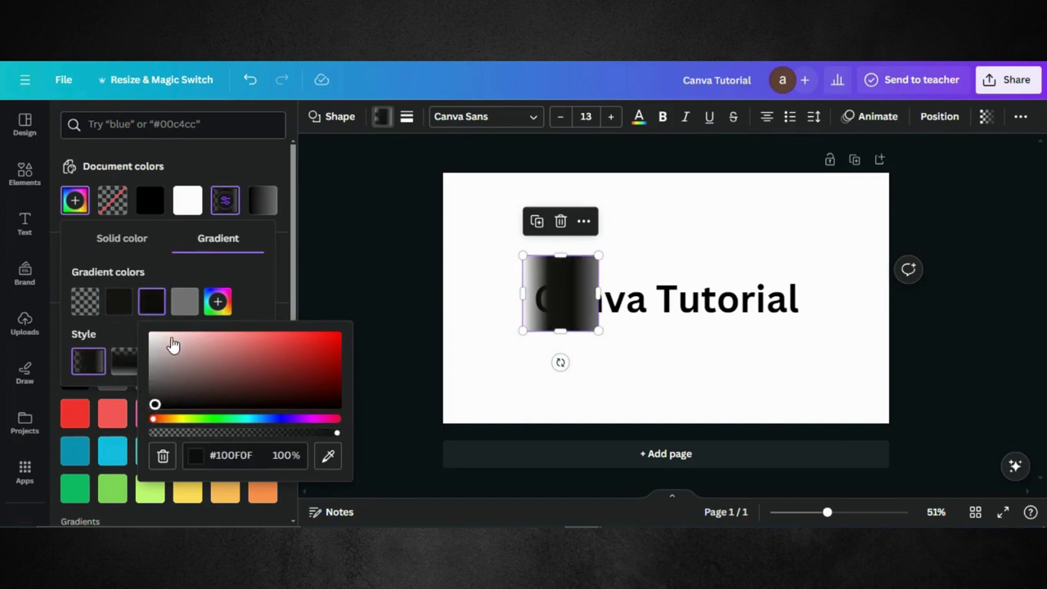
left_click(184, 300)
left_click(188, 404)
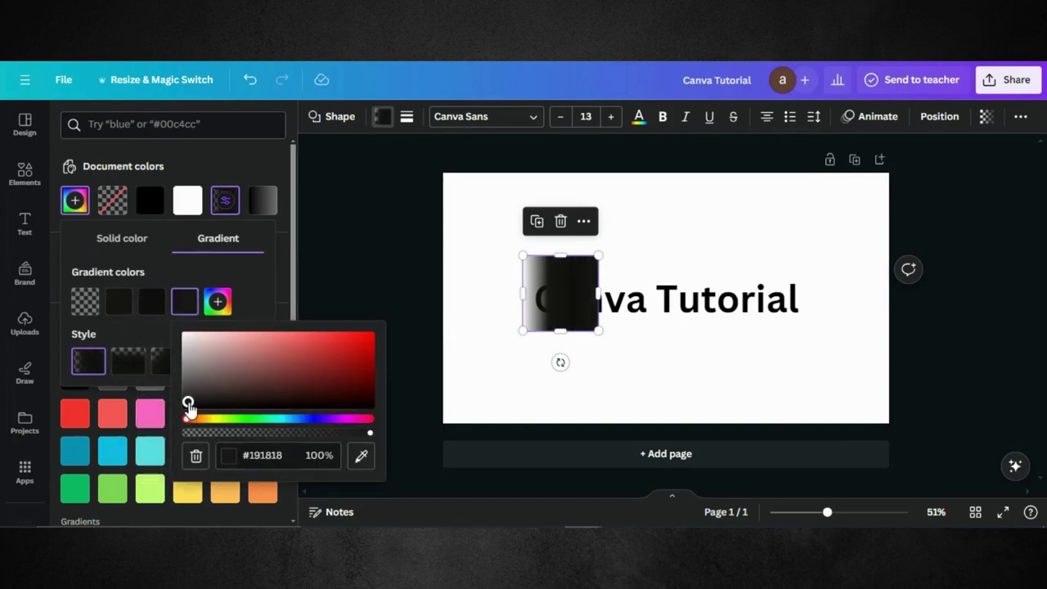
left_click(172, 270)
left_click(209, 366)
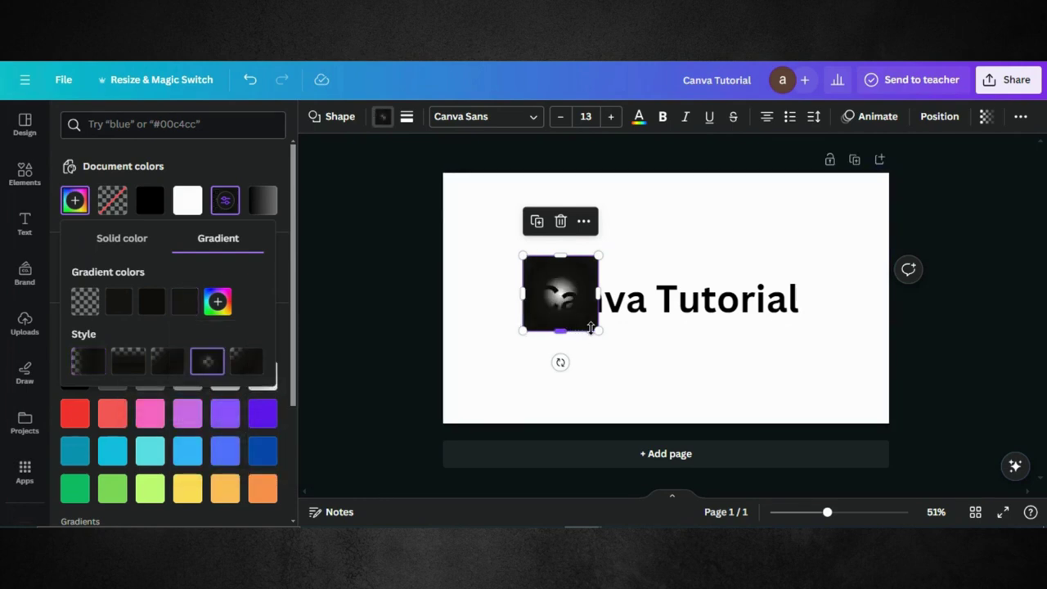
Enlarge the gradient shape into a taller, wider rectangle and position its transparent centre over the "Ca" of the heading
left_click_drag(594, 328, 628, 348)
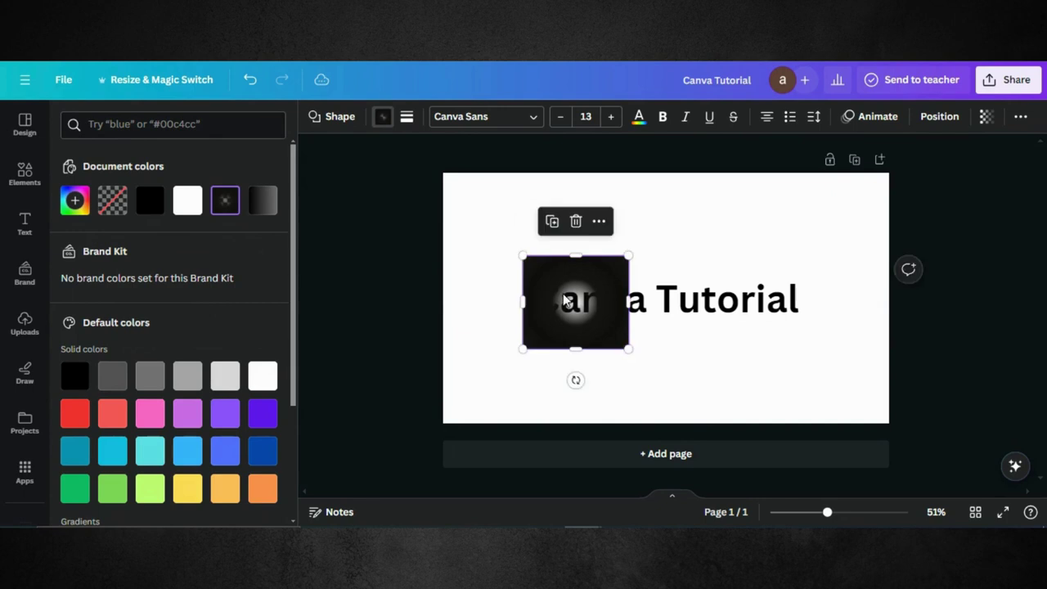
left_click_drag(577, 315, 553, 308)
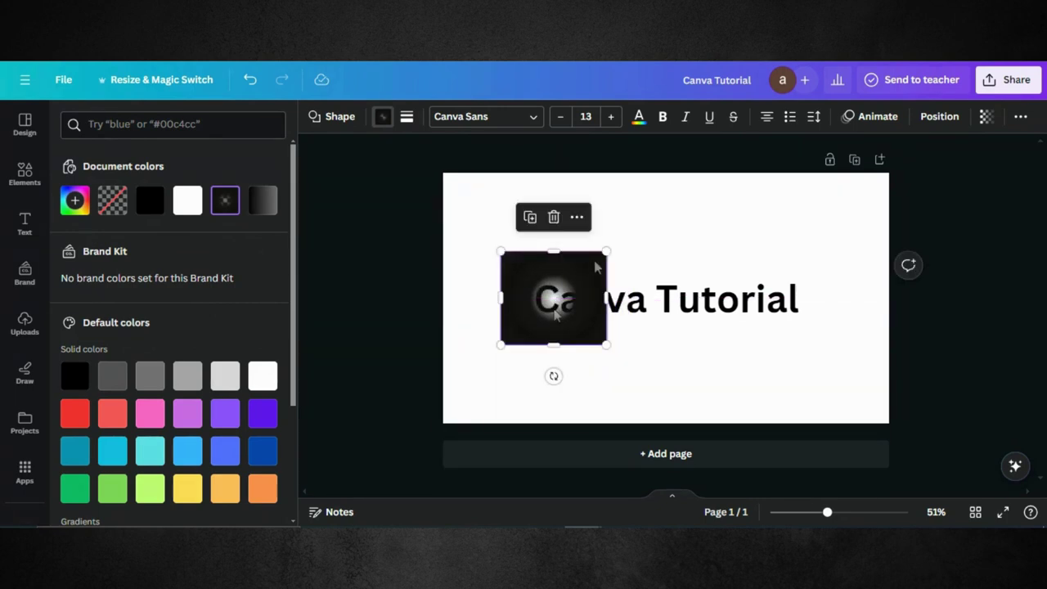
left_click_drag(606, 249, 614, 202)
left_click_drag(562, 246, 558, 264)
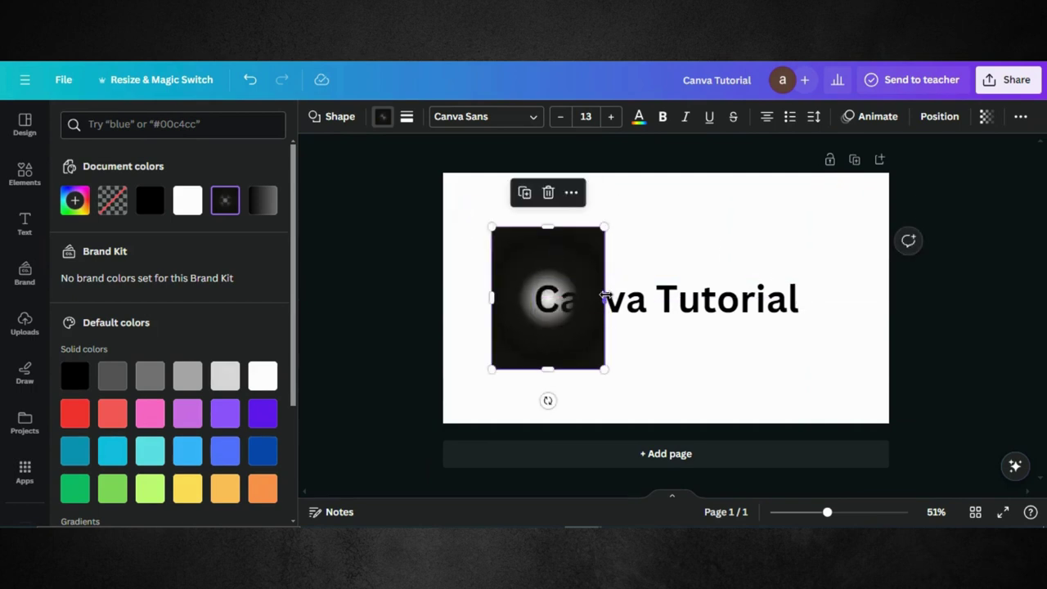
mouse_move(604, 297)
left_mouse_down()
mouse_move(638, 296)
mouse_move(624, 296)
left_mouse_up()
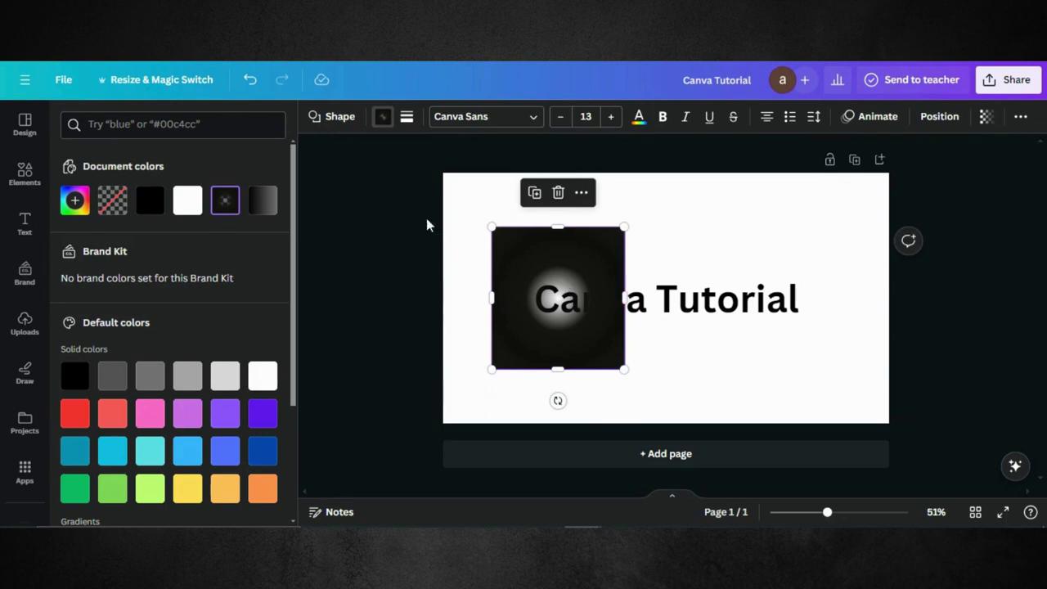
Add another square shape, place it directly beside the gradient shape's upper right edge and fill it with black
left_click(26, 173)
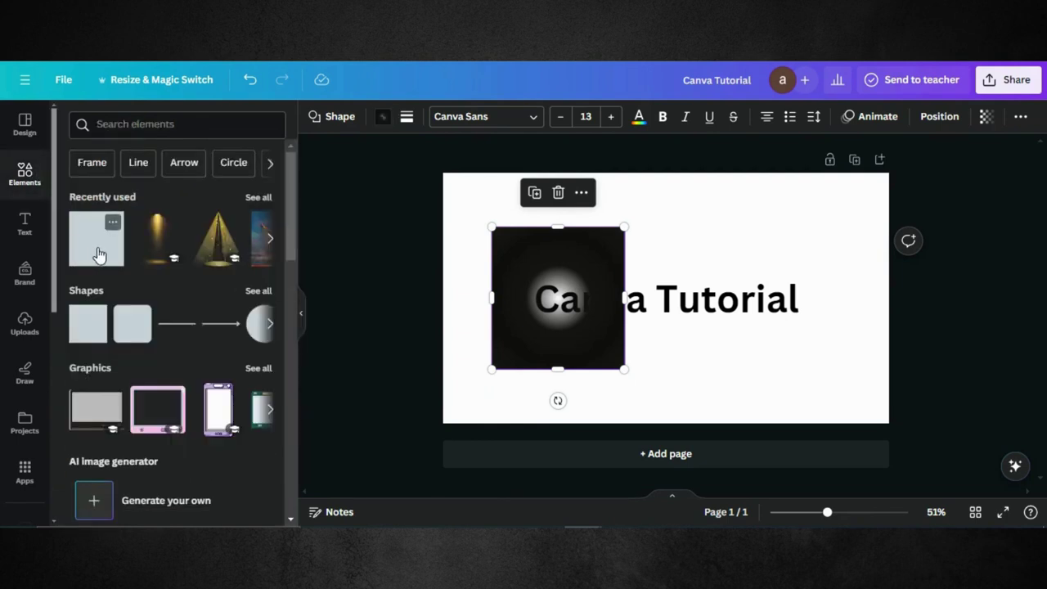
left_click(98, 255)
left_click_drag(657, 316, 655, 282)
left_click(383, 116)
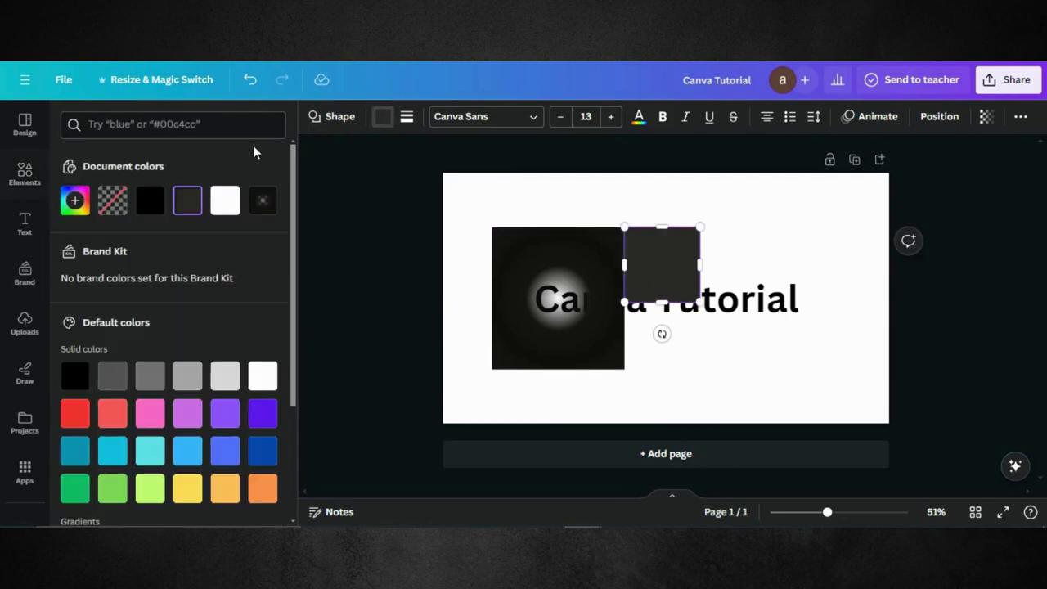
left_click(160, 198)
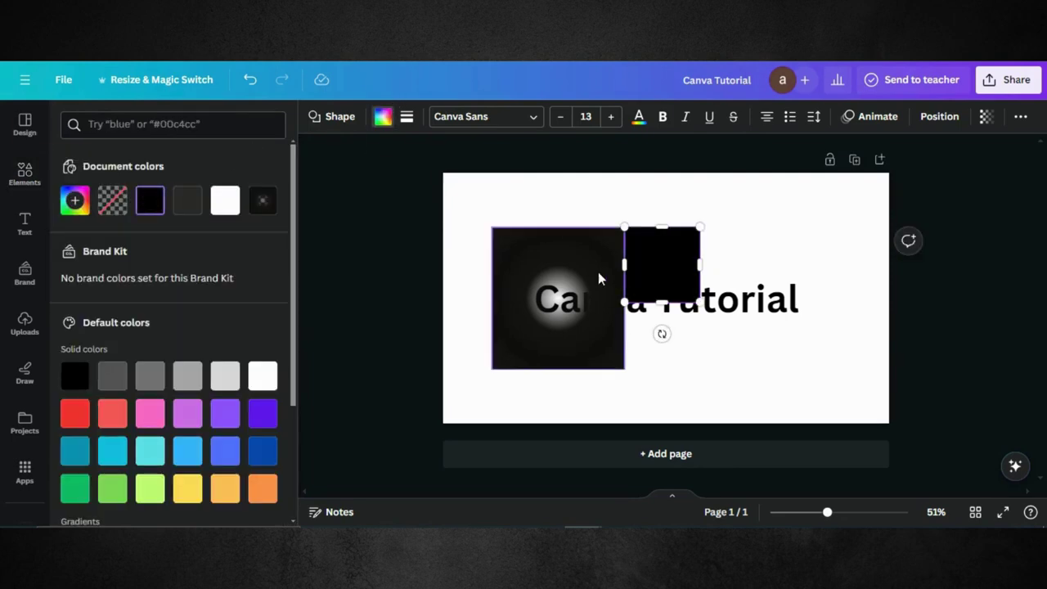
Stretch the black square to the gradient shape's height and the full page width, and move it against the gradient shape's right side
left_click(591, 275)
left_click(677, 274)
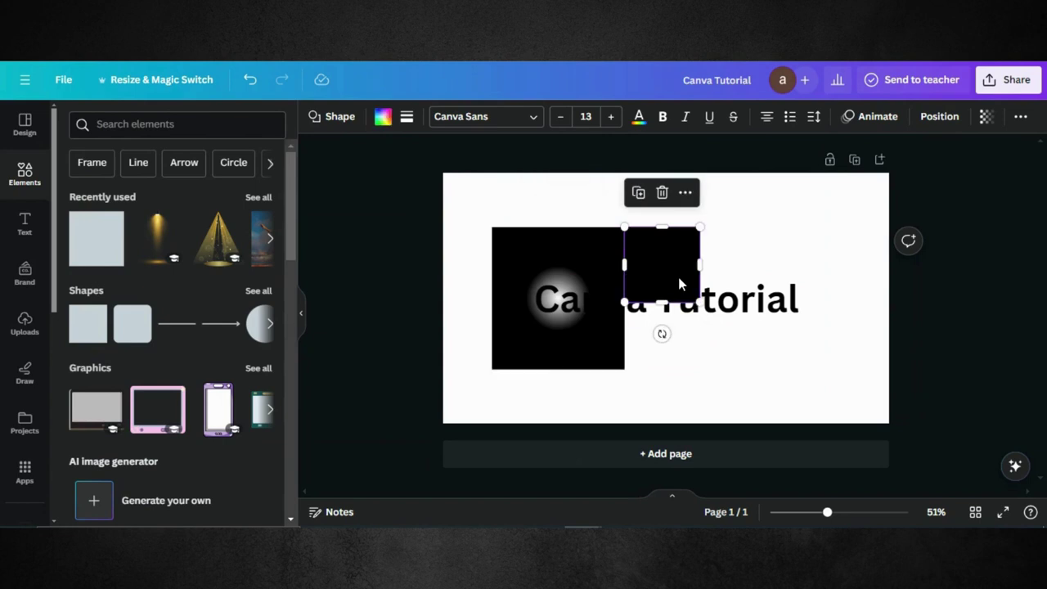
left_click_drag(663, 304, 662, 369)
left_click_drag(662, 303, 888, 241)
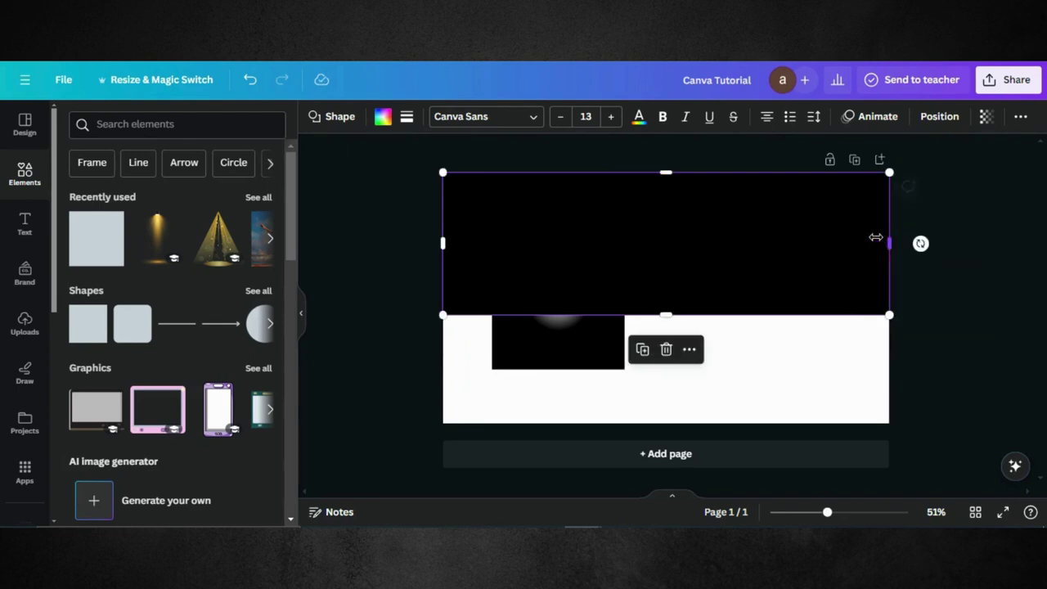
left_click_drag(761, 216, 925, 276)
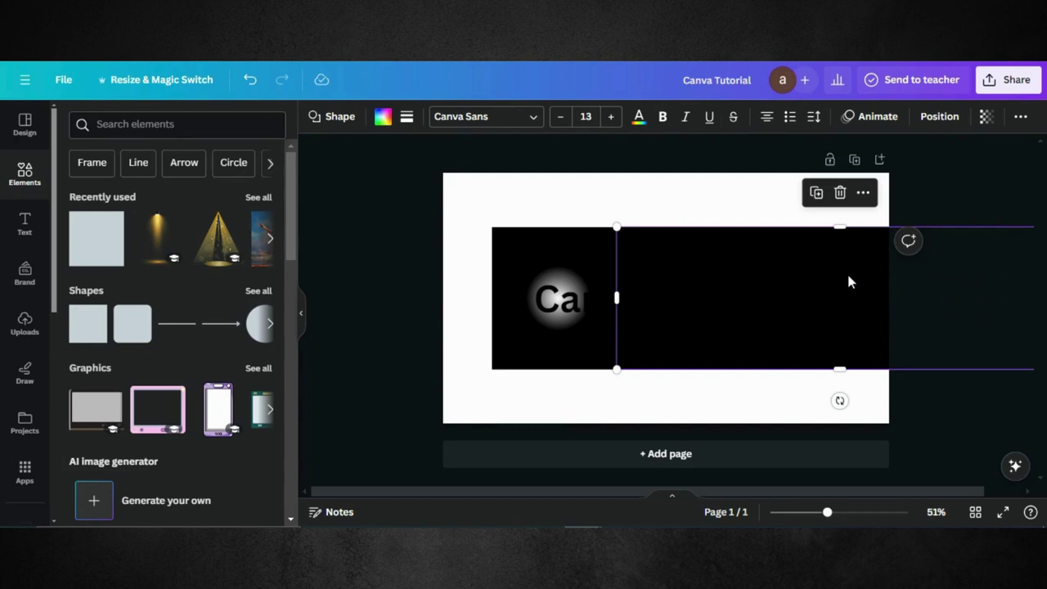
Duplicate the black rectangle and align the copy against the left side of the gradient shape, slightly overlapping it
left_click(814, 194)
left_click_drag(734, 275, 331, 260)
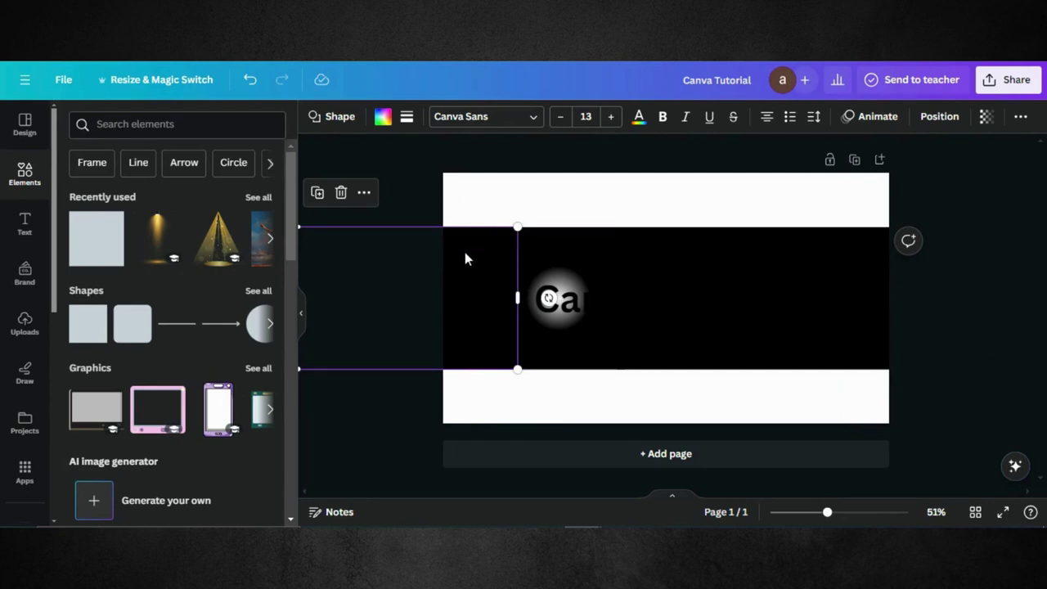
mouse_move(418, 266)
left_mouse_down()
mouse_move(379, 262)
mouse_move(417, 257)
left_mouse_up()
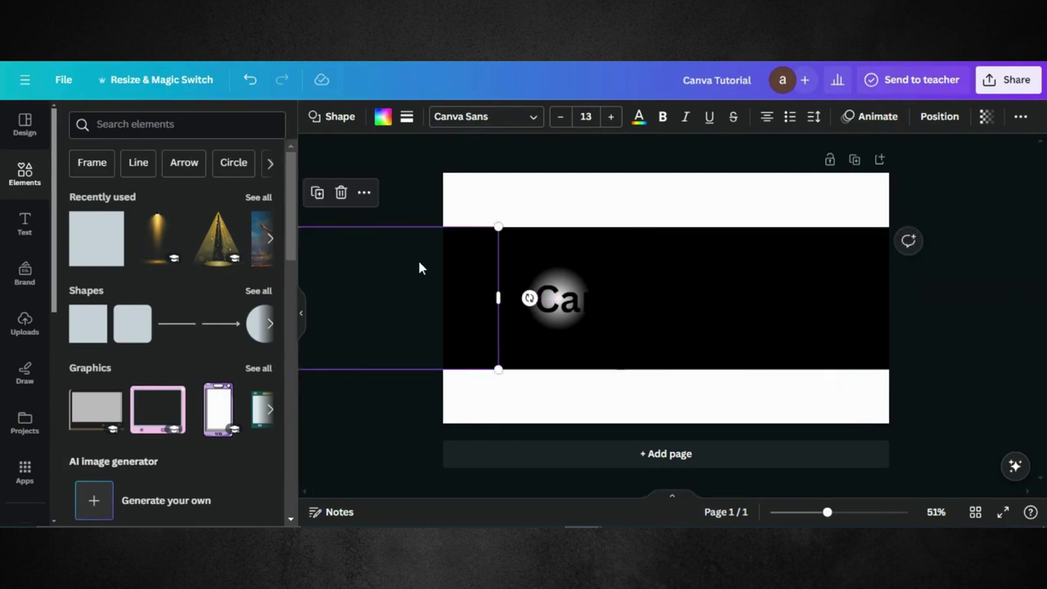
Select the two black rectangles and the gradient shape in the layer list and group them
left_click(512, 244)
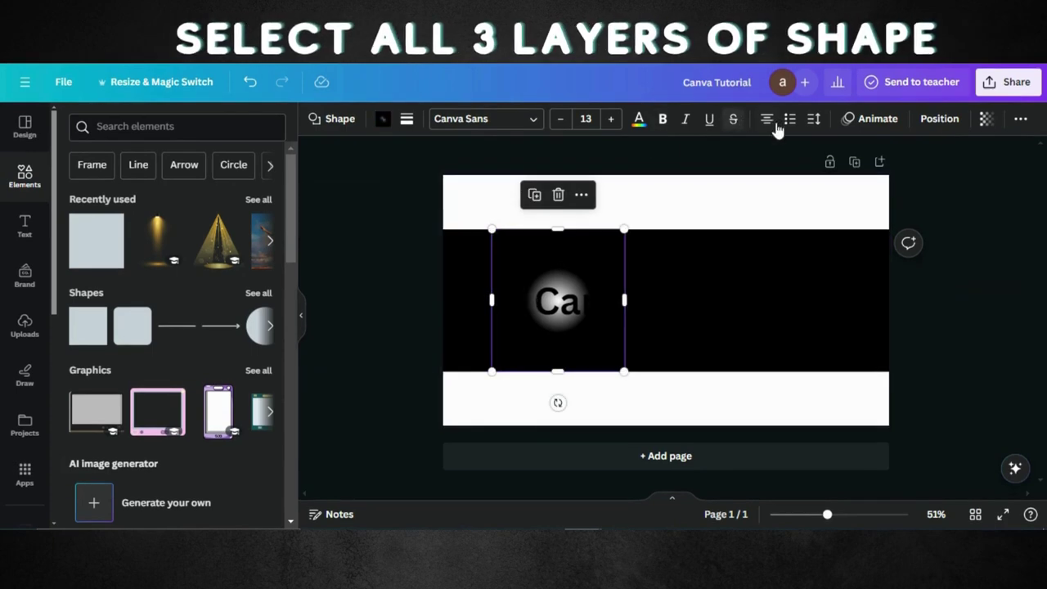
left_click(931, 124)
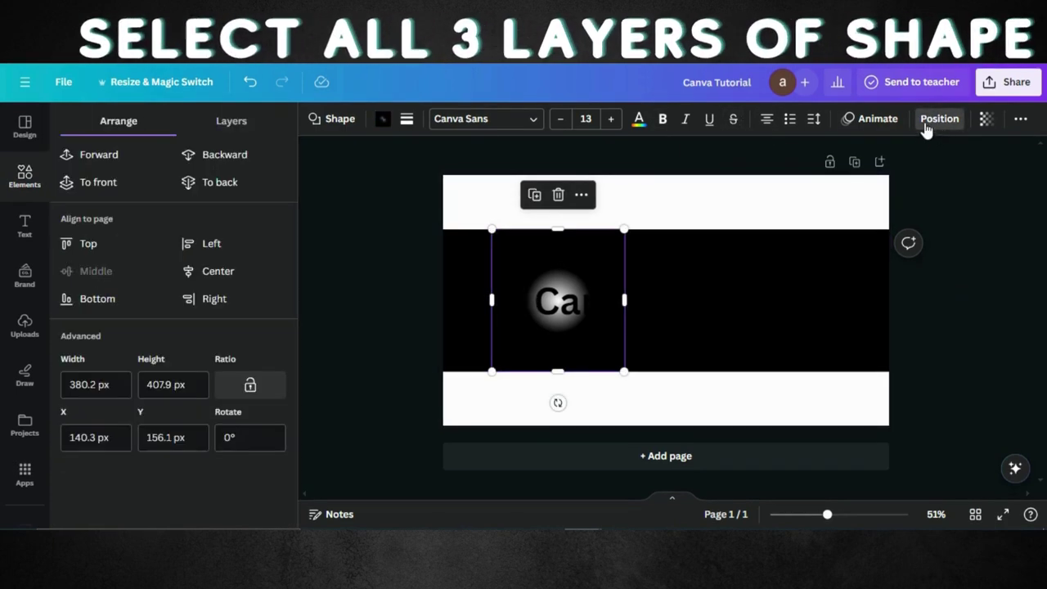
left_click(231, 131)
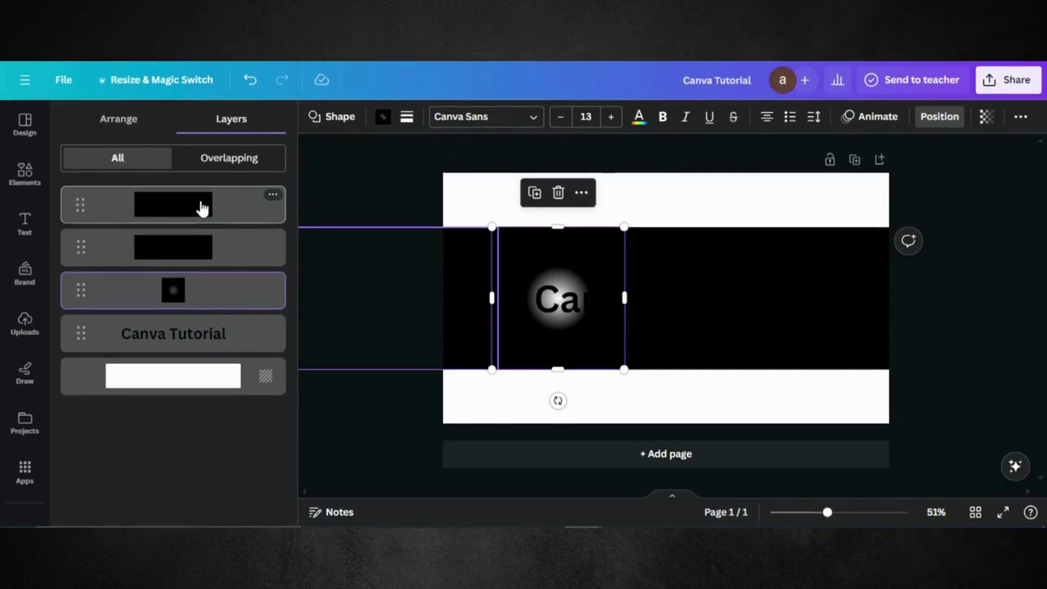
left_click(202, 208)
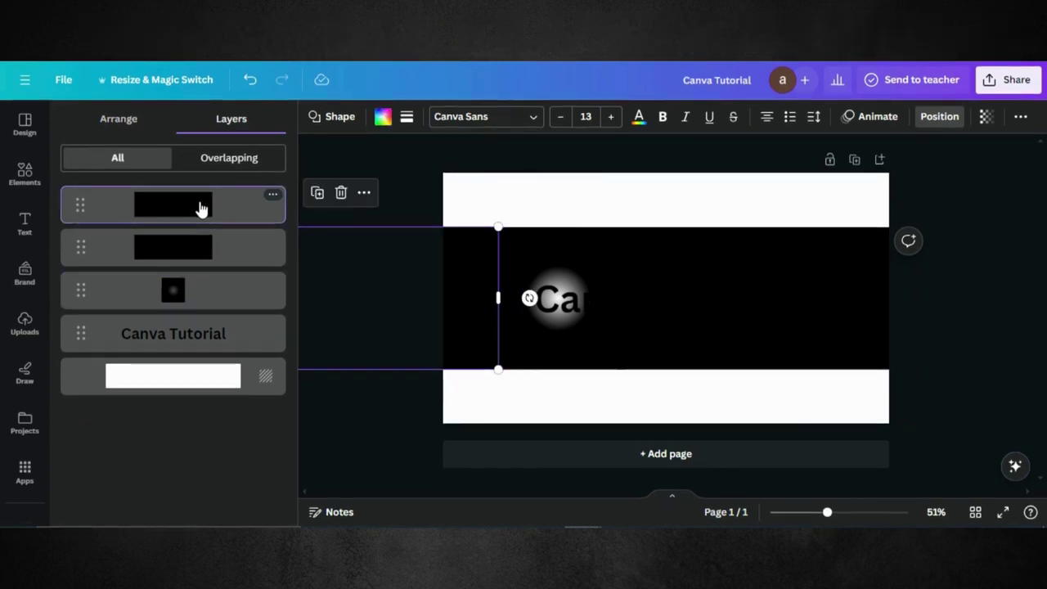
left_click(163, 244, "shift")
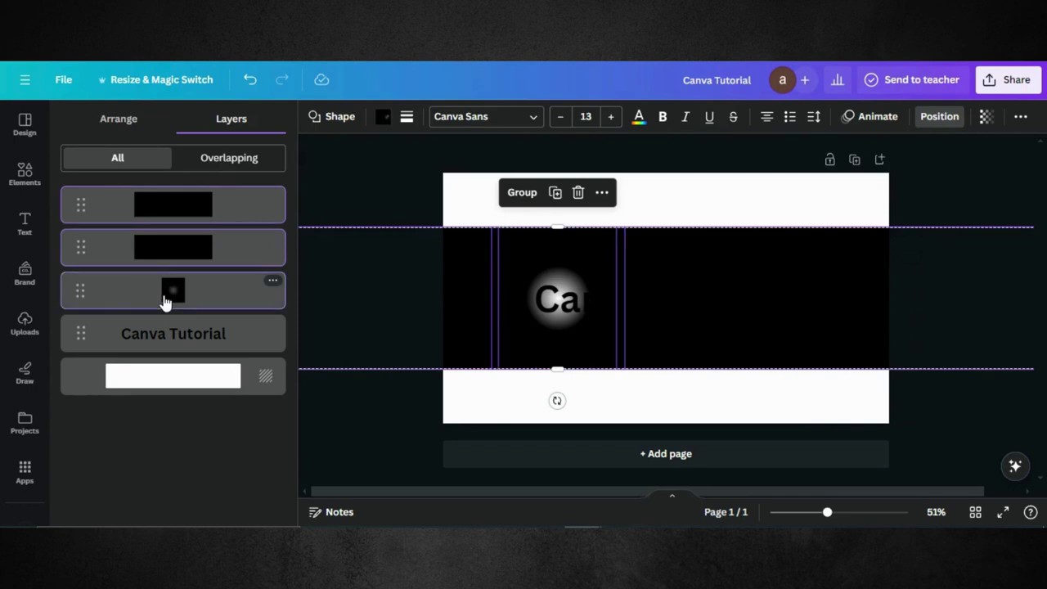
left_click(163, 301, "shift")
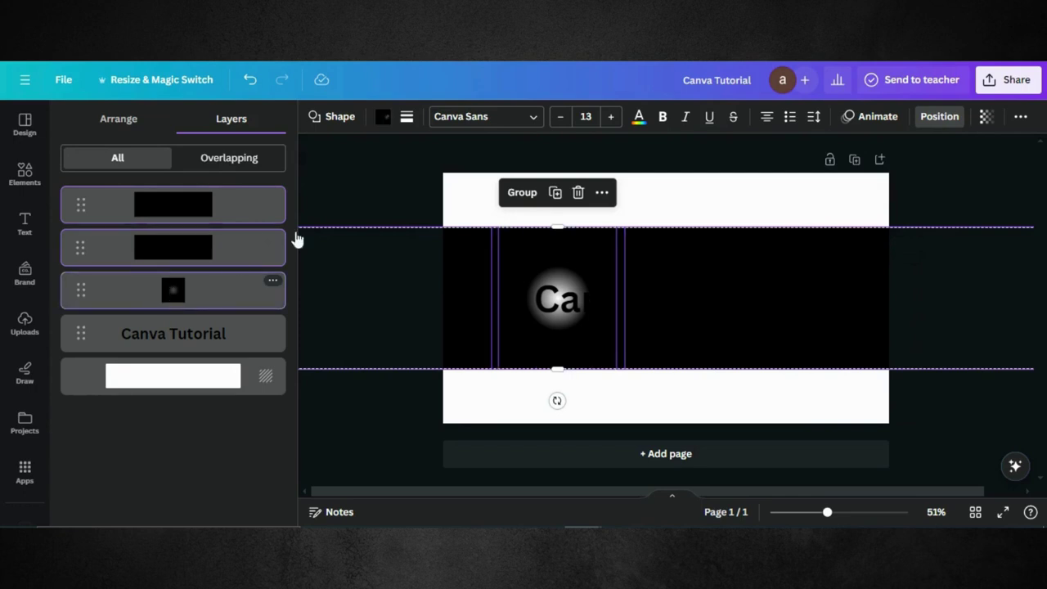
left_click(521, 193)
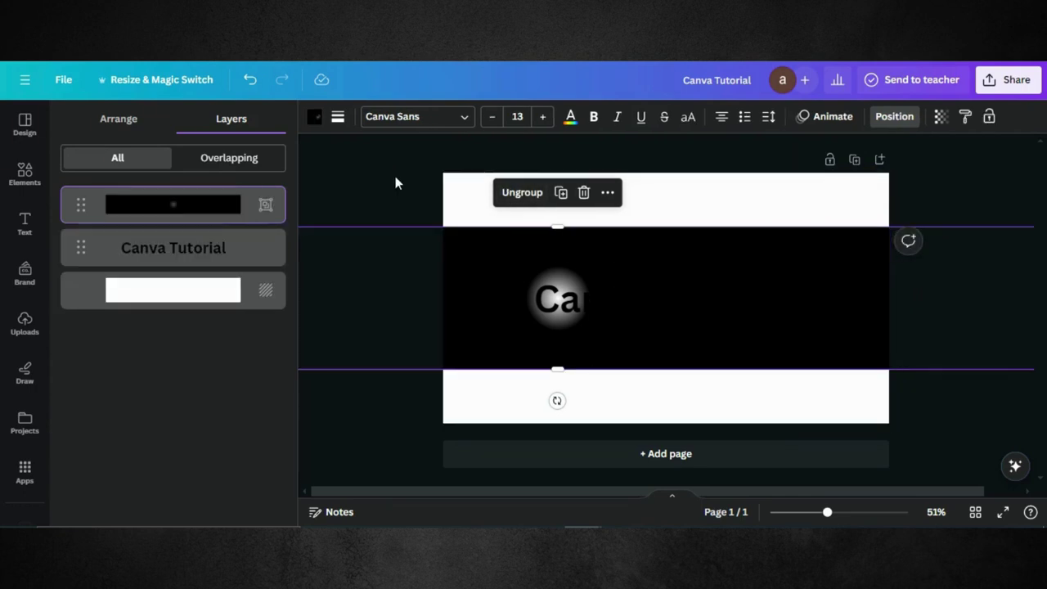
Change the "Canva Tutorial" heading's text colour to dark blue
left_click(187, 249)
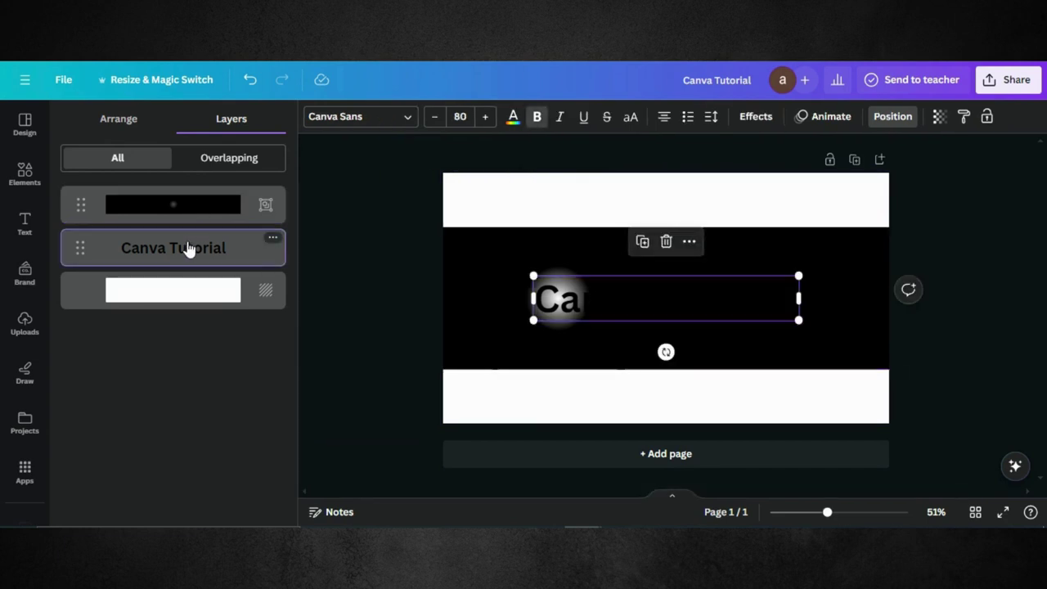
left_click(513, 117)
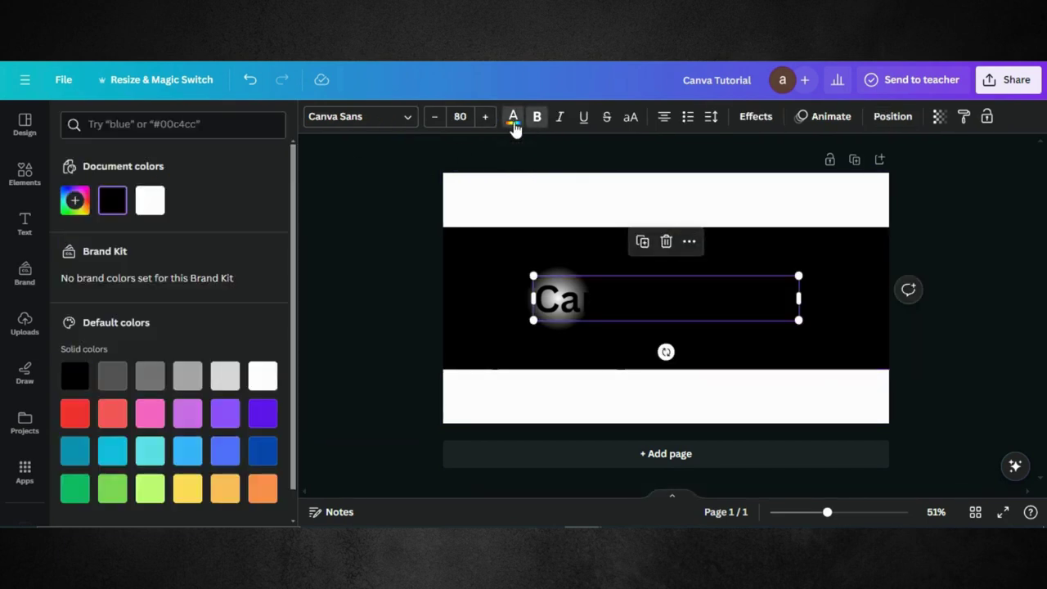
scroll(188, 434, "down", 1)
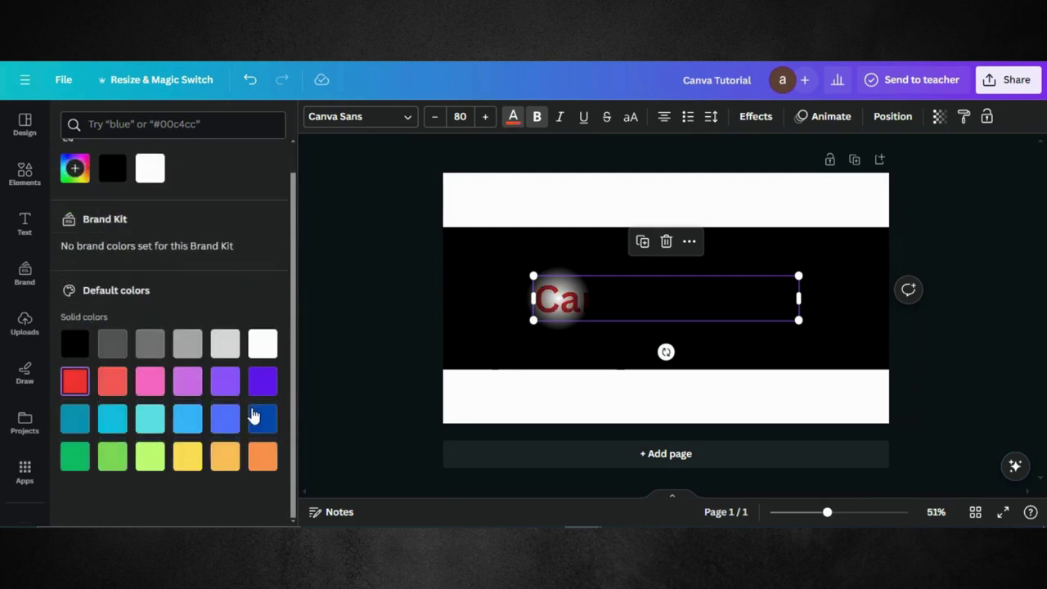
left_click(255, 417)
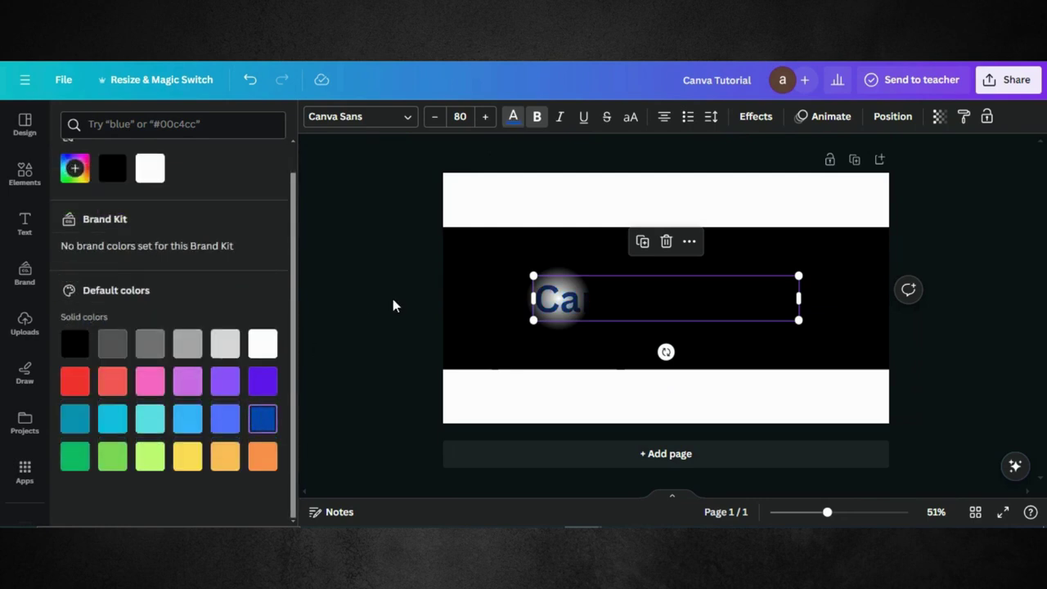
Set the heading's font to Antonio and enlarge it to size 91.2, placing its first letters inside the transparent spot
left_click(404, 117)
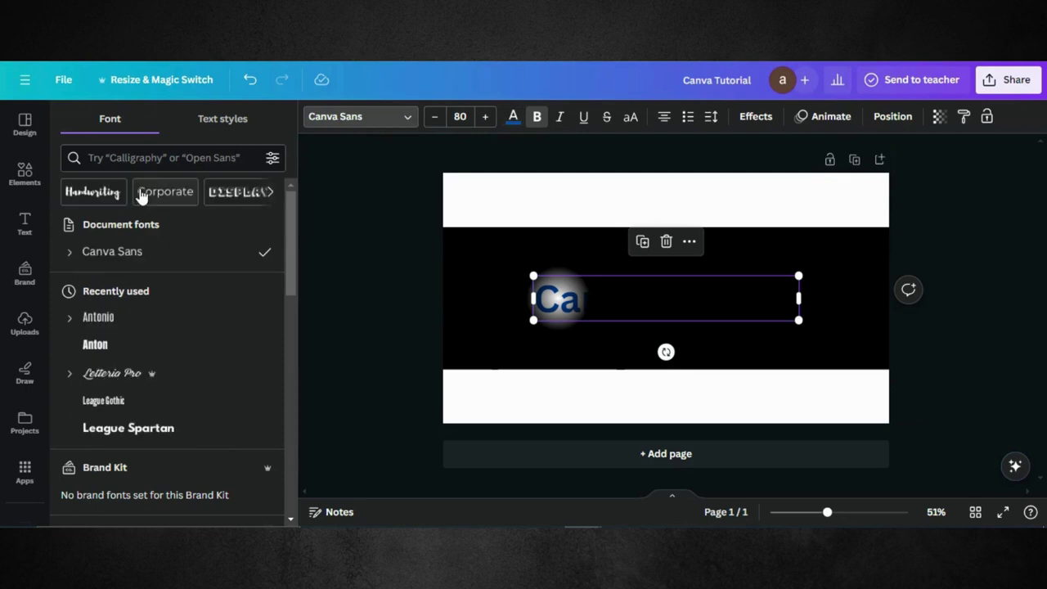
left_click(122, 319)
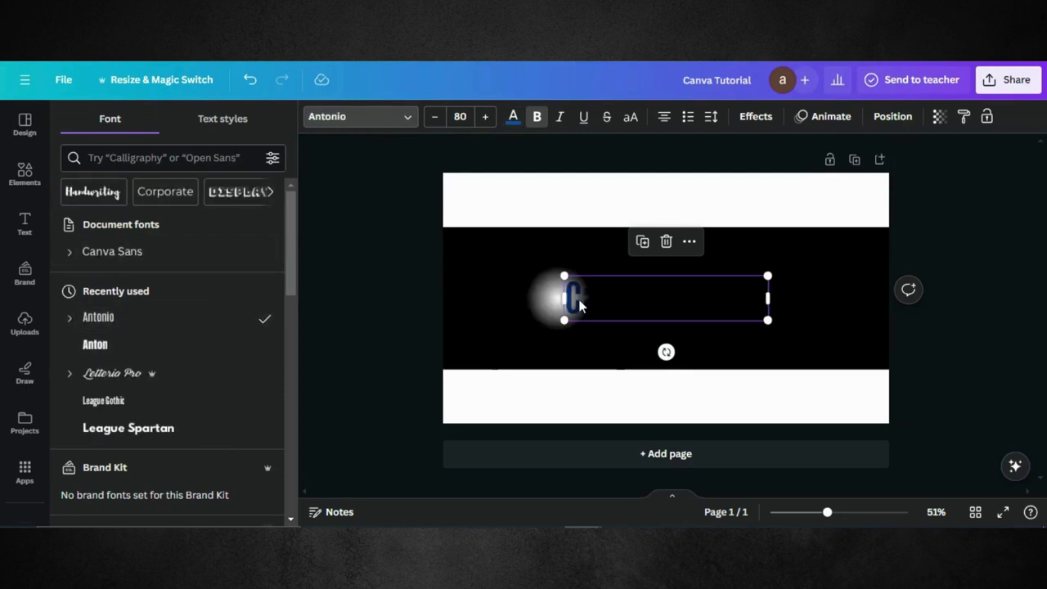
left_click_drag(564, 275, 559, 304)
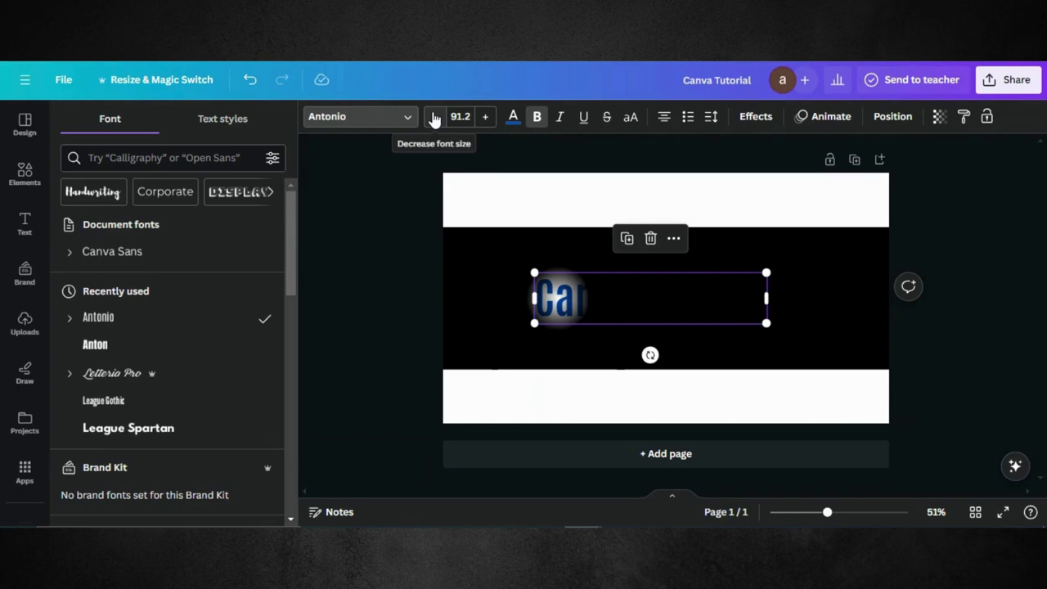
Apply the Neon text effect to the heading with an intensity of 32
left_click(750, 122)
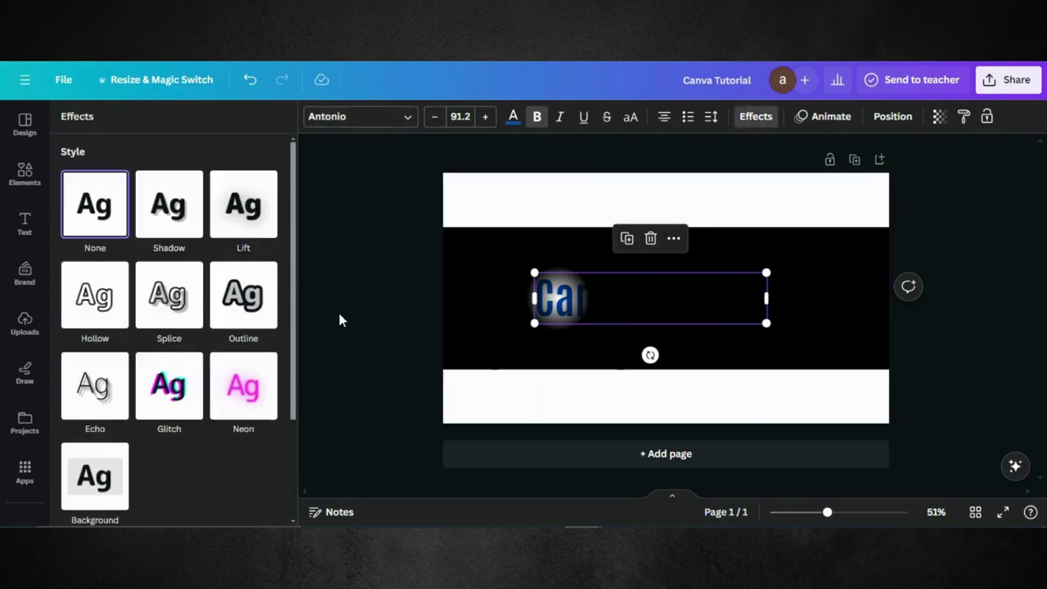
left_click(229, 409)
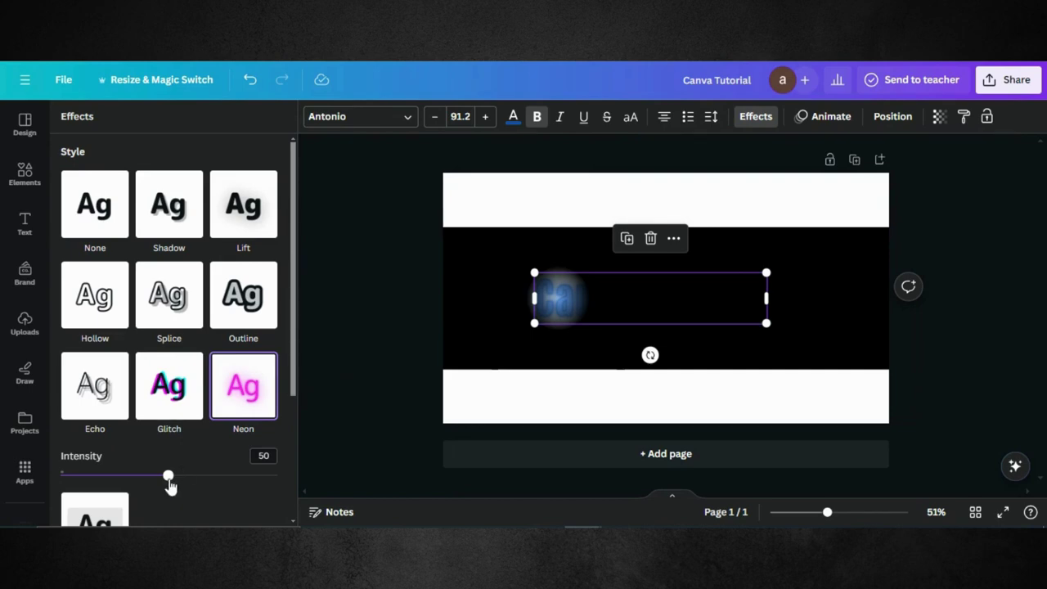
left_click_drag(169, 485, 130, 478)
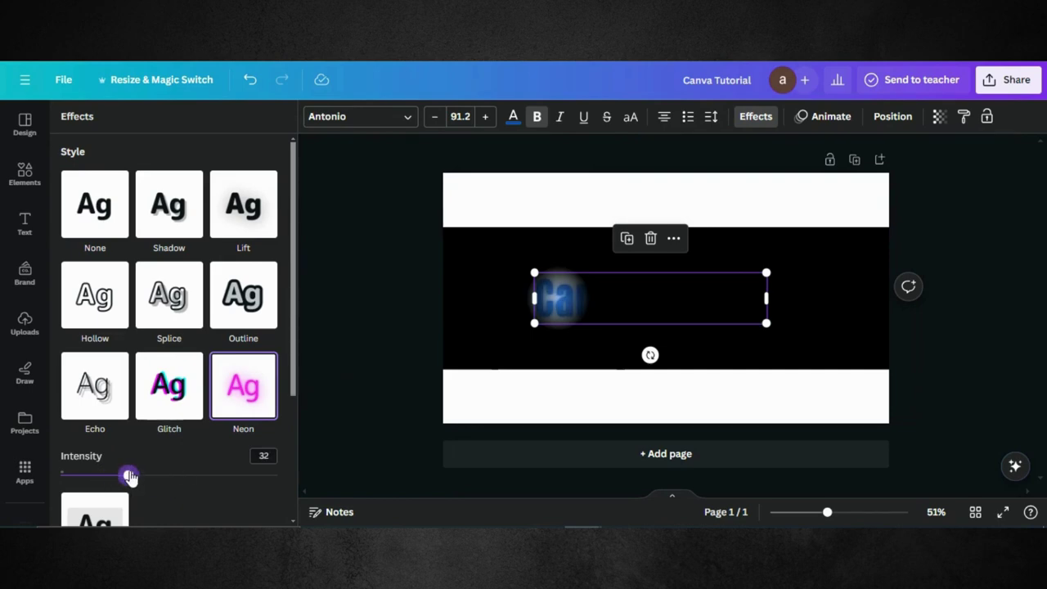
Add the recently used yellow spotlight graphic to the page and set the page background to black
left_click(24, 173)
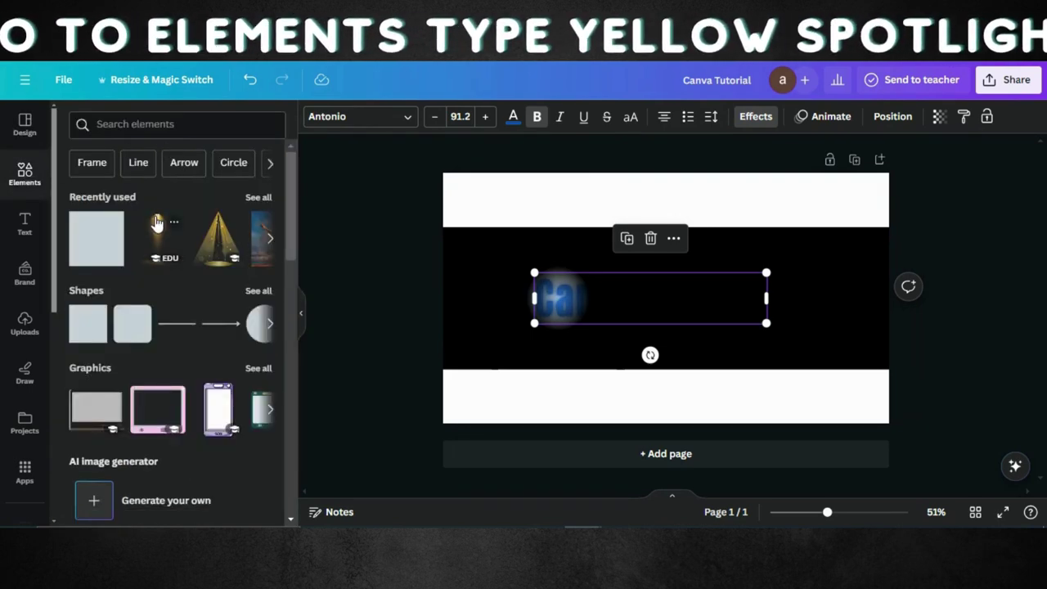
left_click(157, 222)
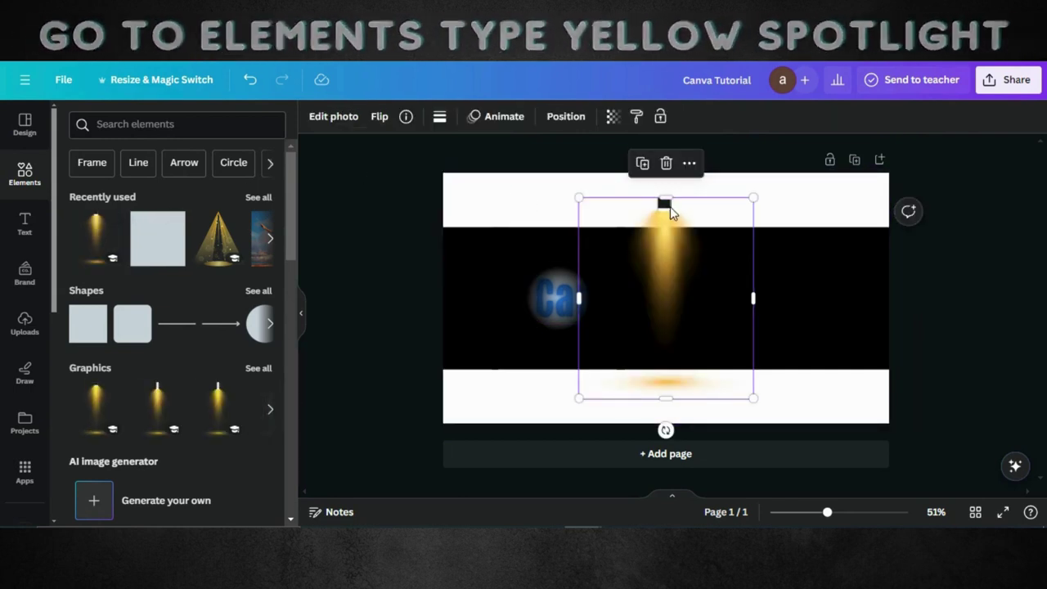
left_click(496, 188)
left_click(314, 116)
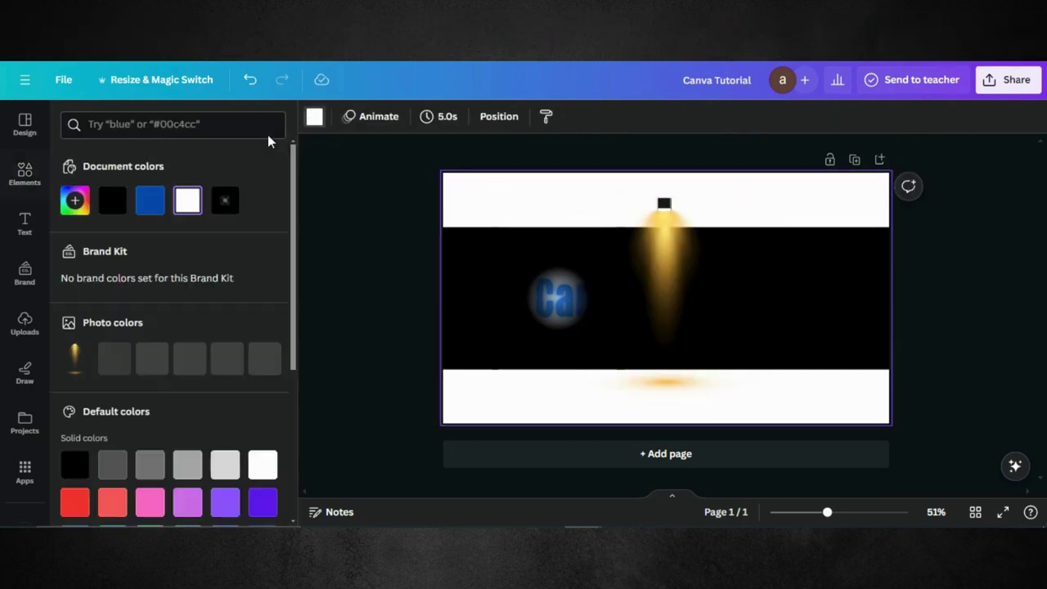
left_click(112, 201)
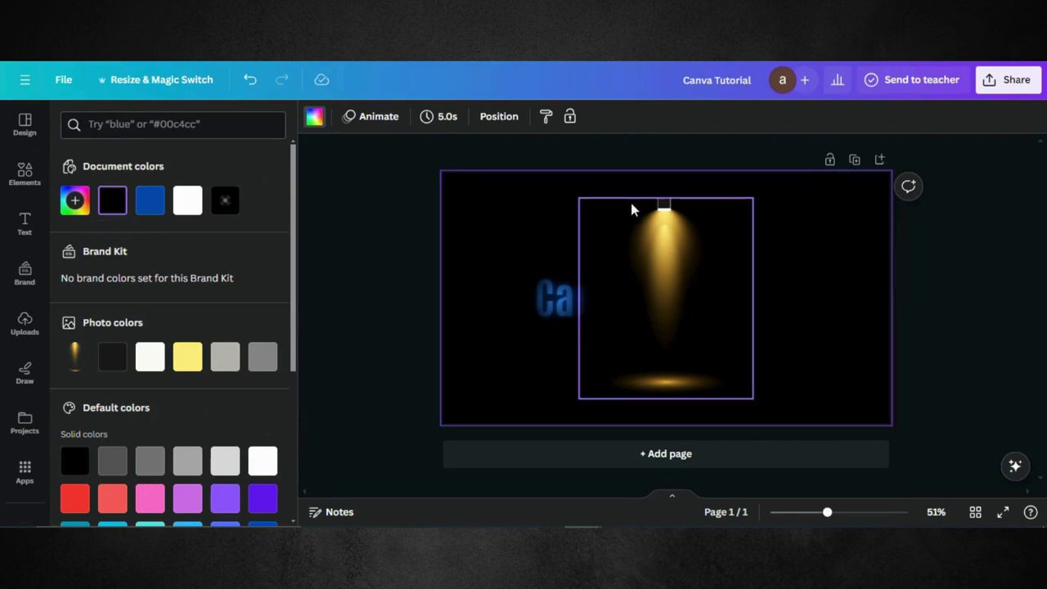
Move the yellow spotlight over the visible "Ca" of the heading and shrink it so its beam starts at the page's upper edge
left_click_drag(666, 218, 556, 173)
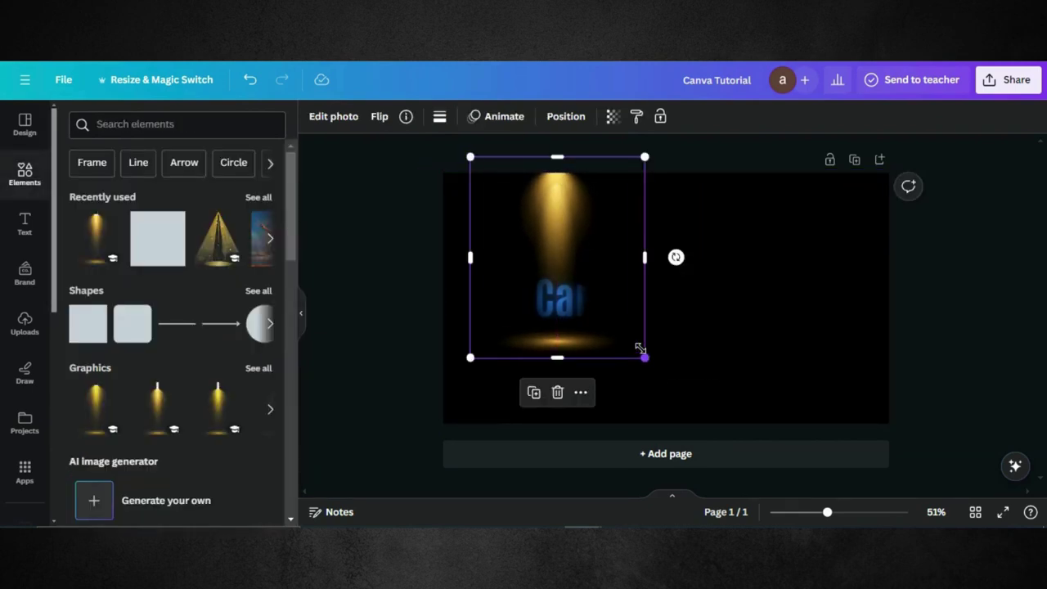
left_click_drag(643, 356, 628, 341)
left_click_drag(552, 237, 559, 233)
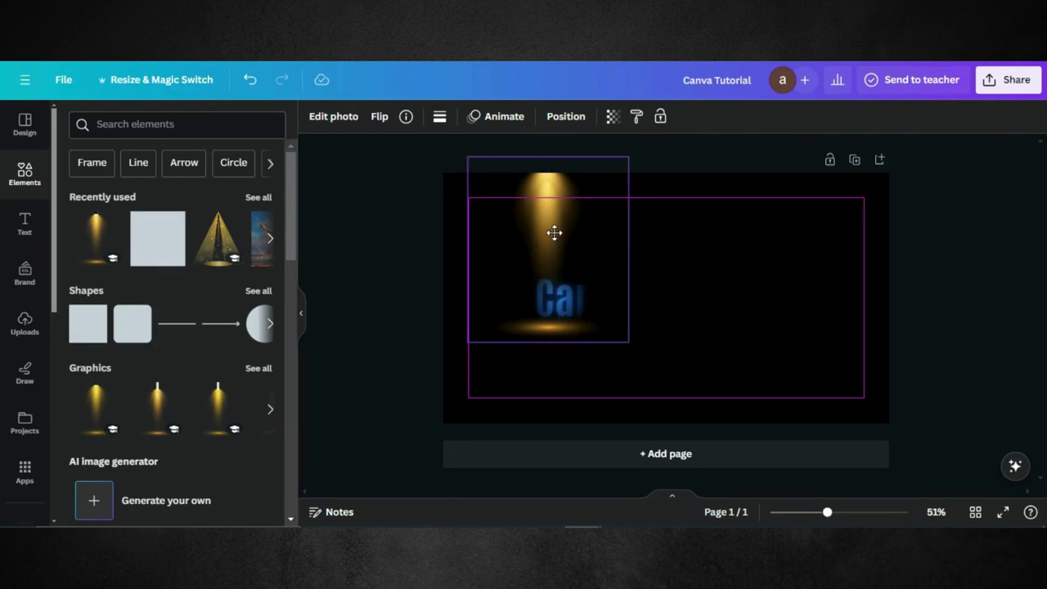
left_click_drag(549, 233, 545, 238)
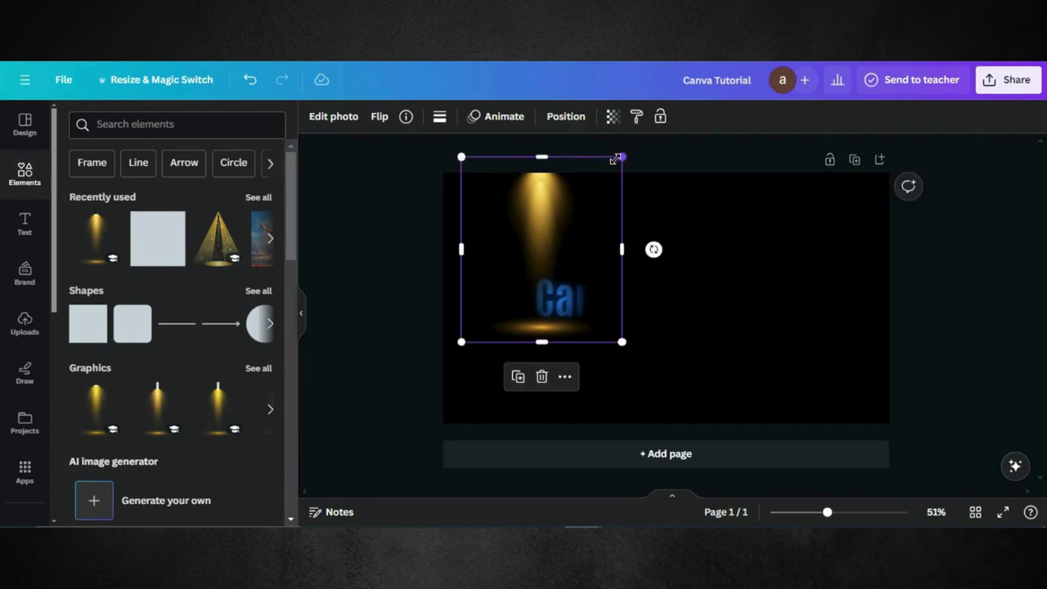
left_click_drag(614, 160, 617, 162)
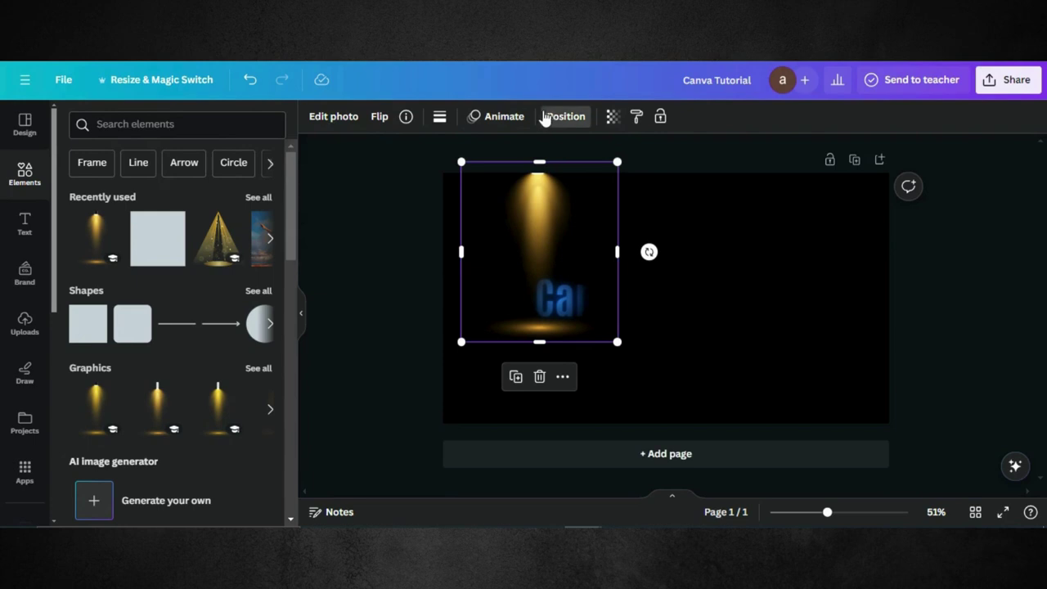
Select the black mask group and the heading together, without the spotlight, and shift both slightly left and down onto the spotlight's glow
left_click(545, 118)
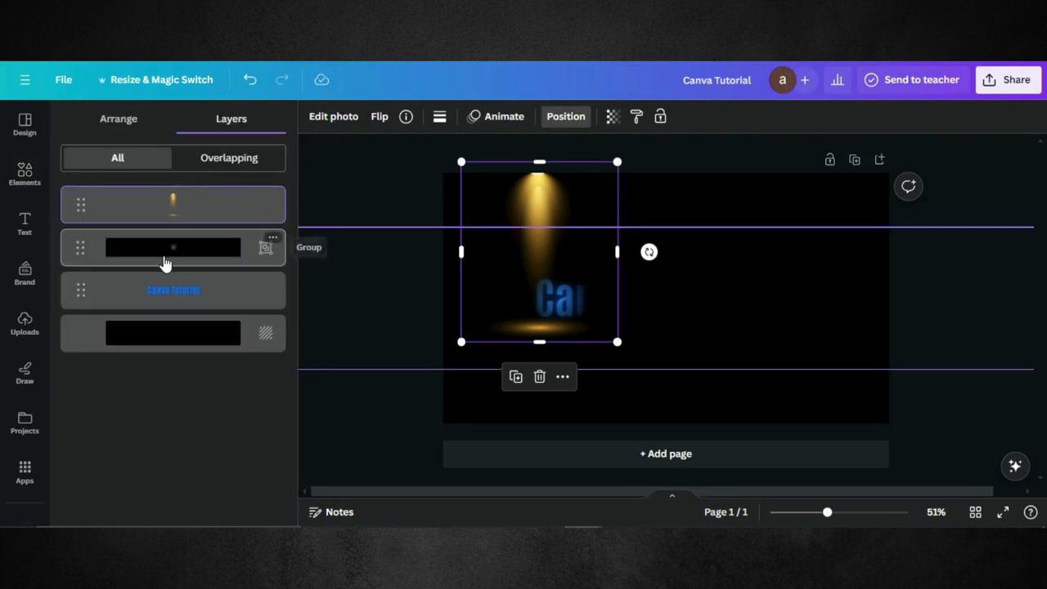
left_click(163, 260, "shift")
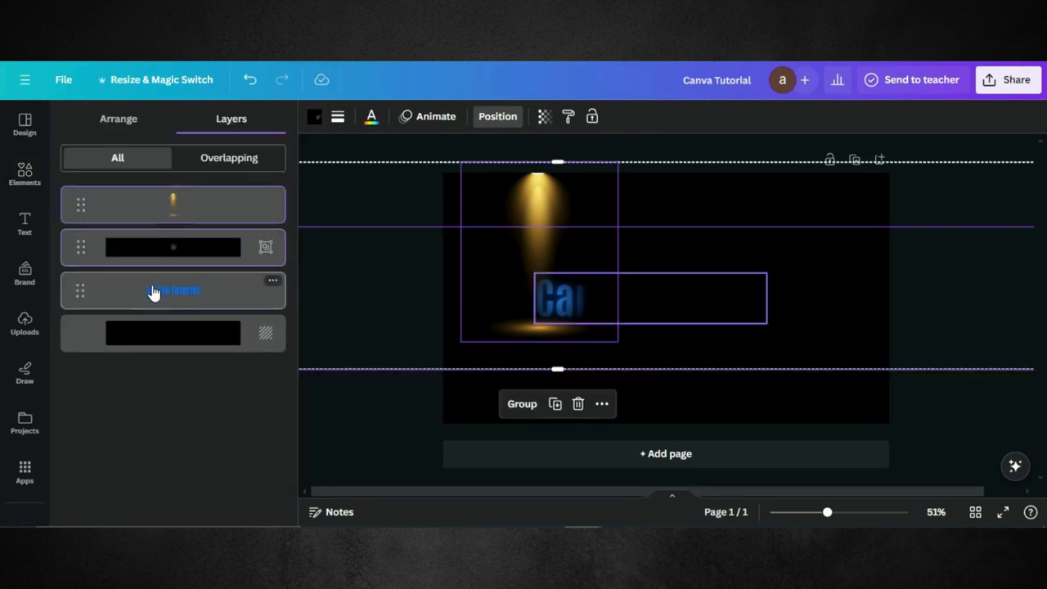
left_click(152, 293, "shift")
left_click(184, 213, "shift")
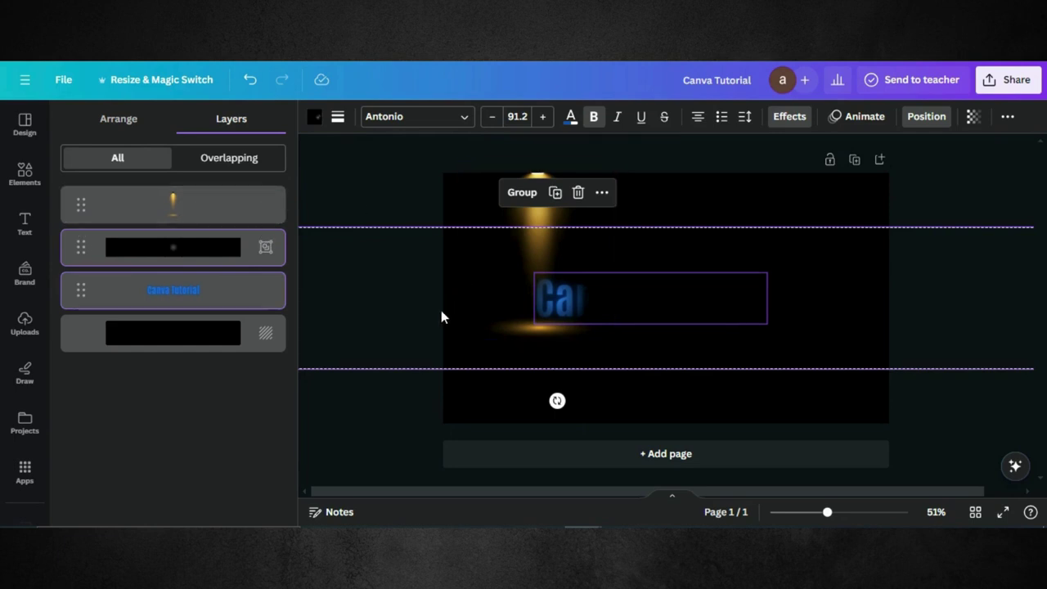
left_click_drag(426, 307, 408, 307)
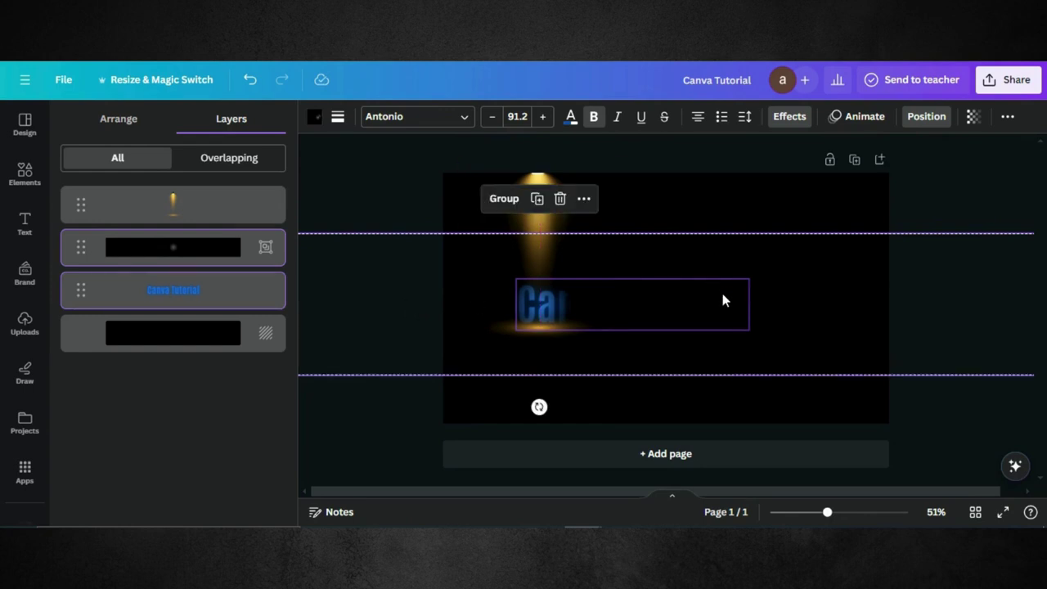
Enlarge the heading to size 112 and realign the heading, mask group and yellow spotlight so the beam falls on "Ca"
left_click(231, 249)
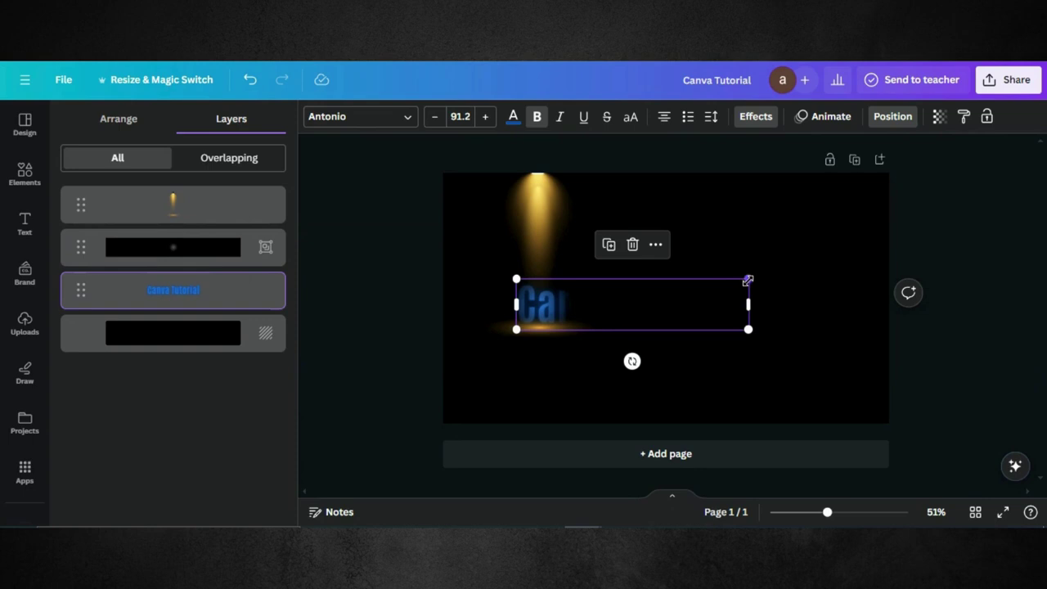
left_click_drag(748, 280, 803, 277)
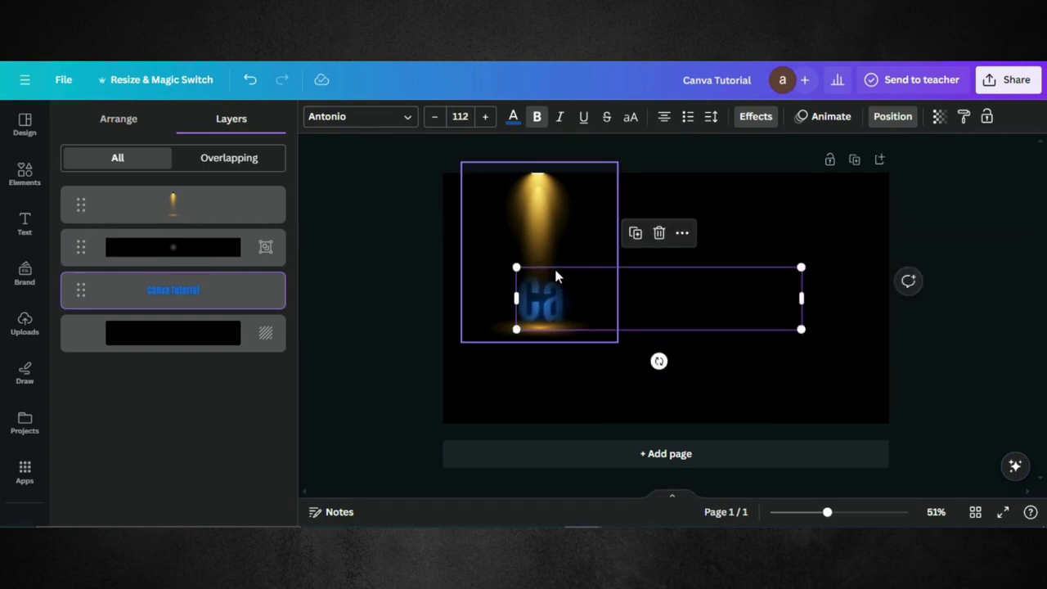
left_click(388, 264, "shift")
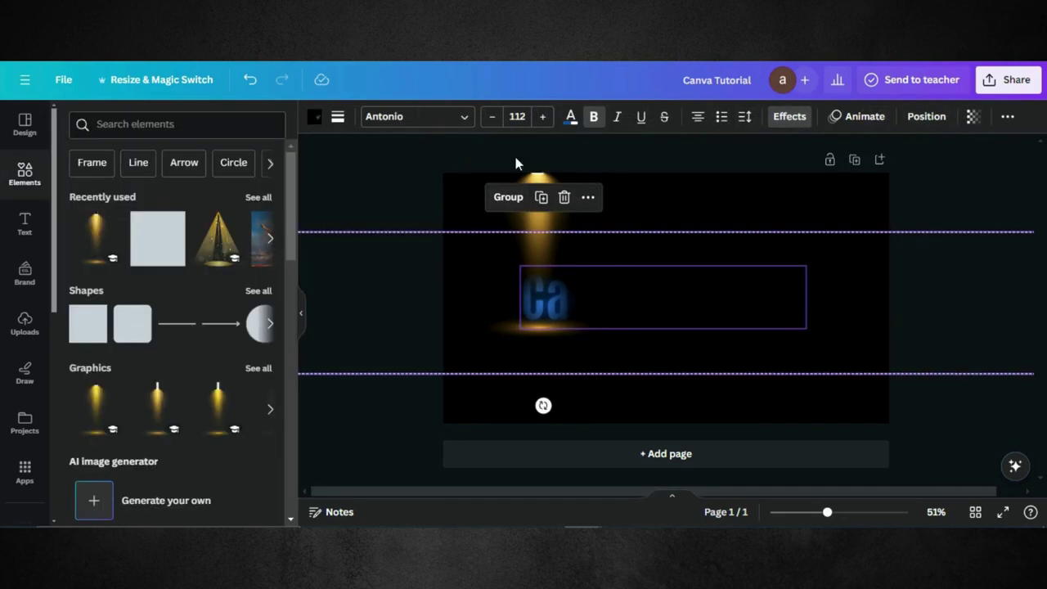
left_click(529, 173)
left_click_drag(529, 173, 527, 172)
Create a custom animation moving the spotlight and black mask group together rightward across the heading to its last letters, with Smooth movement style
left_click(565, 116)
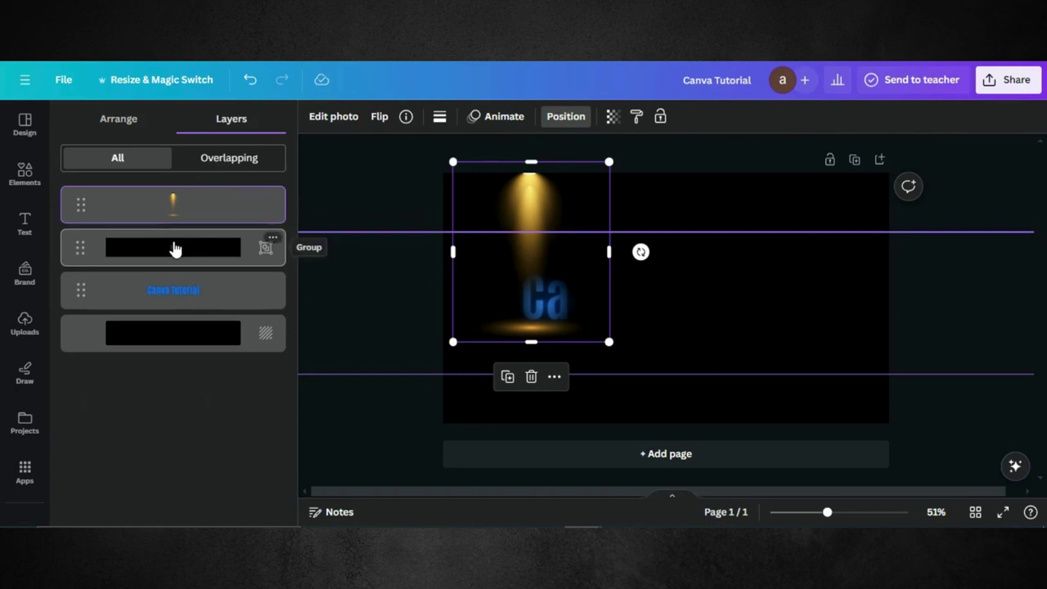
left_click(173, 248, "shift")
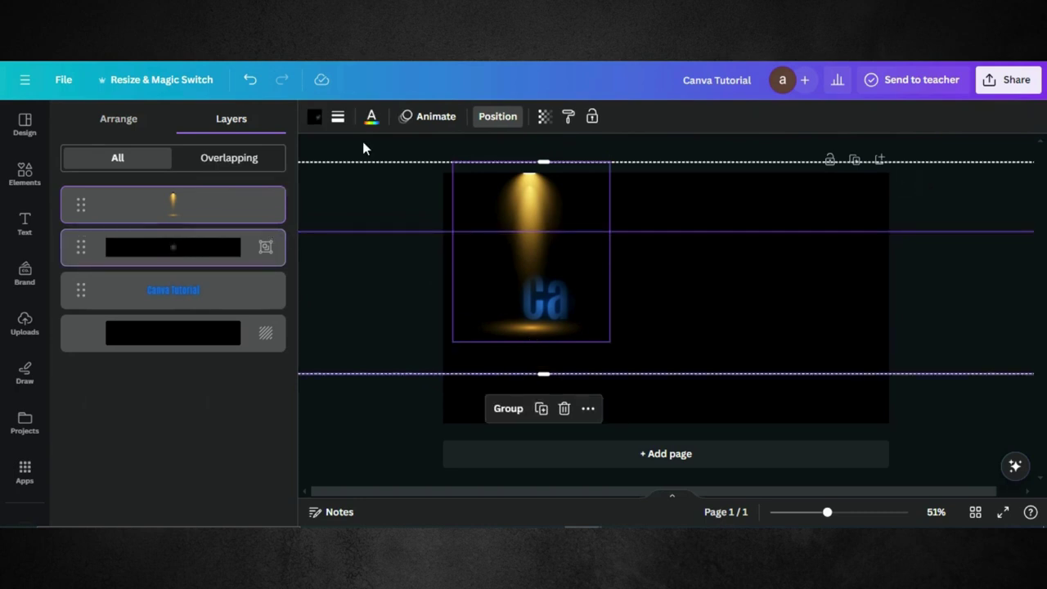
left_click(430, 121)
left_click(160, 230)
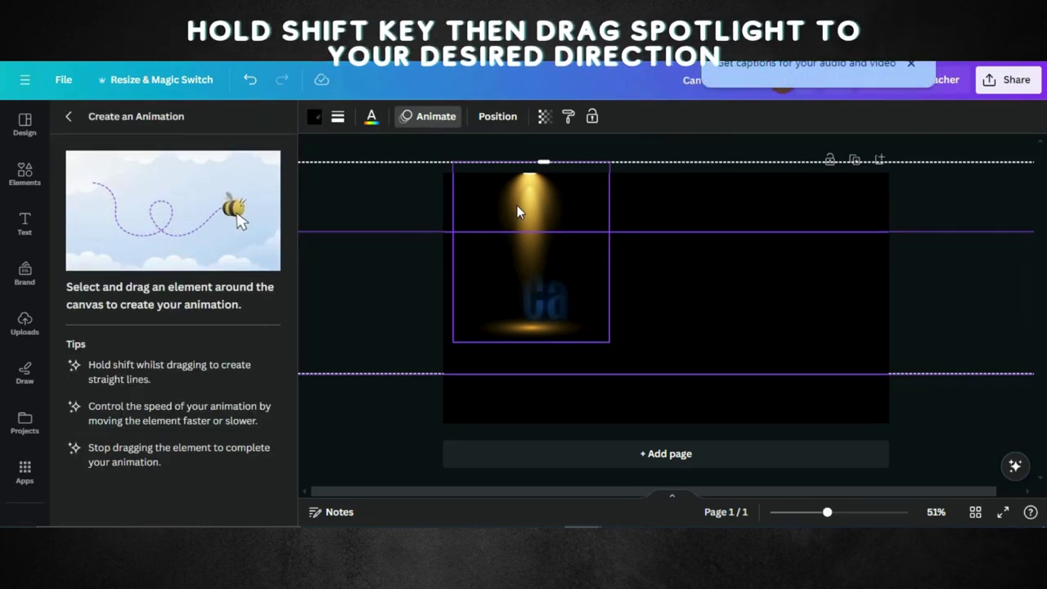
mouse_move(532, 183)
left_mouse_down()
mouse_move(566, 214)
mouse_move(781, 207)
mouse_move(752, 207)
left_mouse_up()
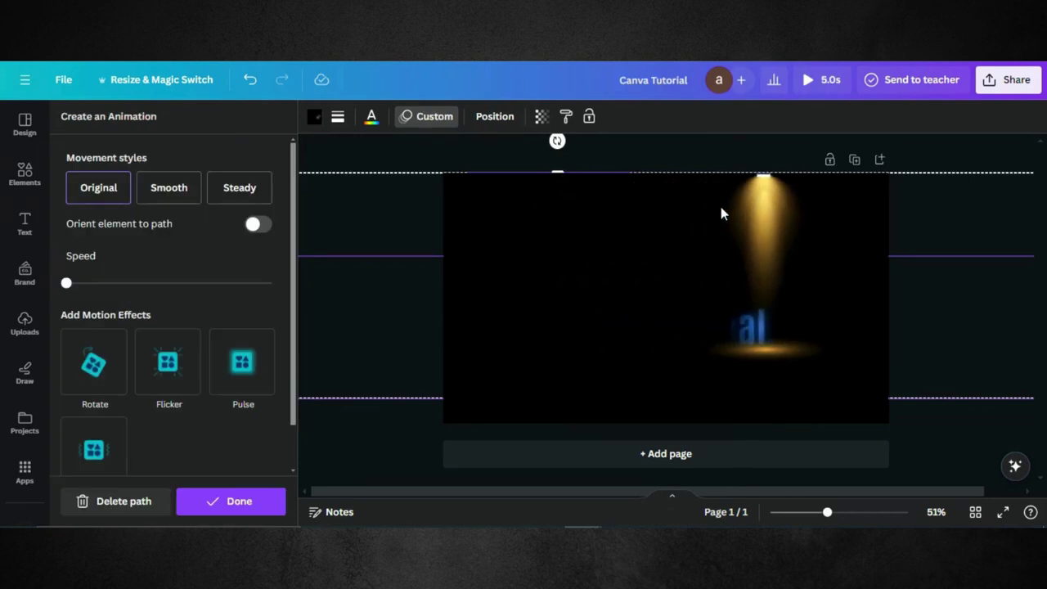
left_click(183, 194)
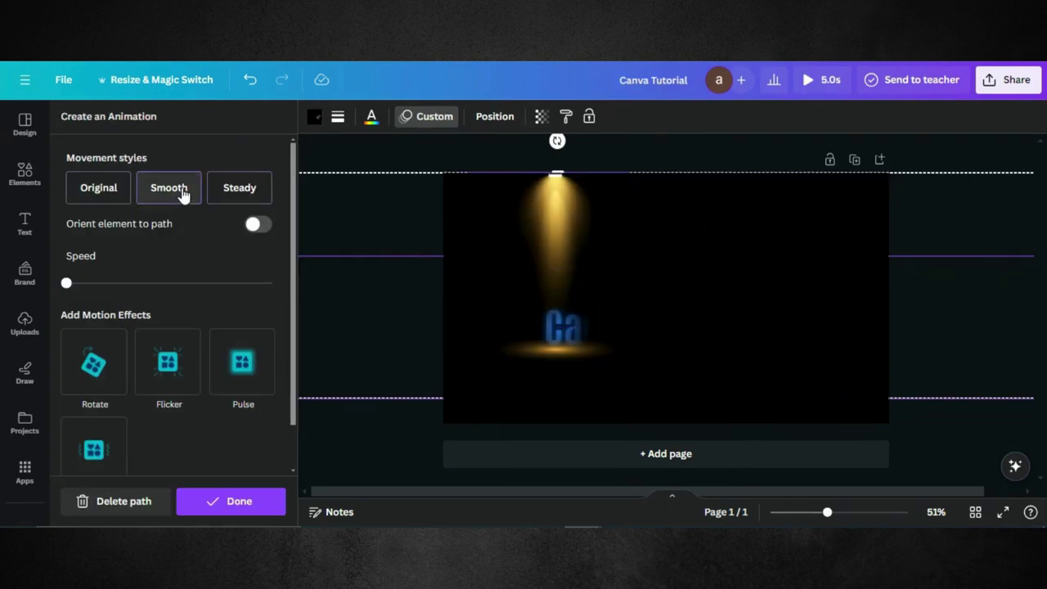